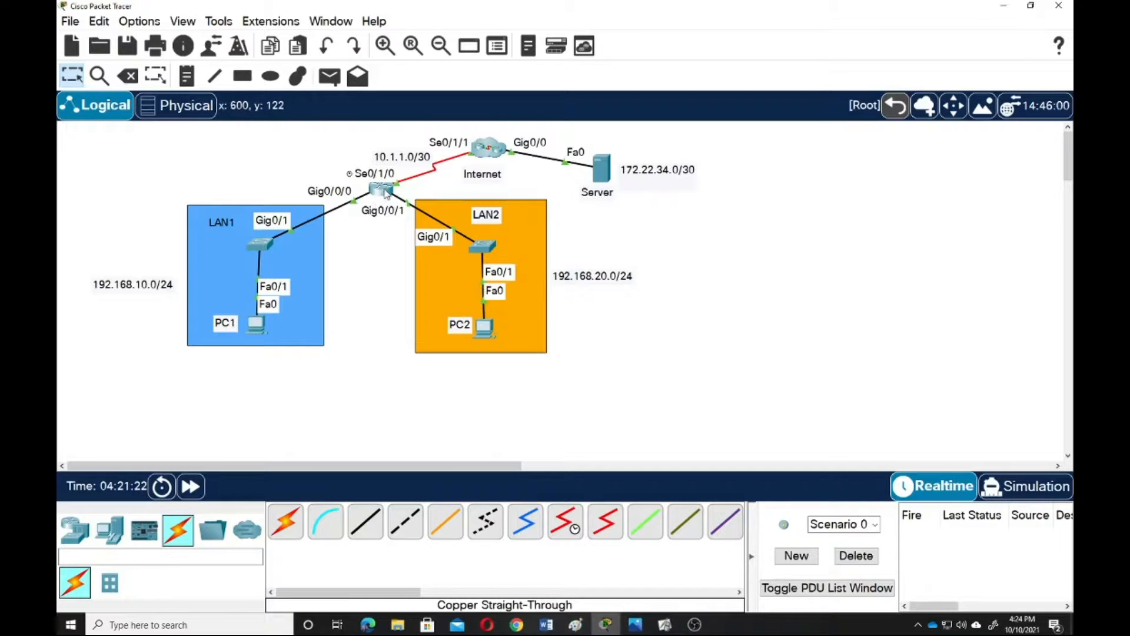
Open router R1's command line in a maximized window, enter privileged mode and display the access lists
{"action": "left_click", "coordinate": [377, 195]}
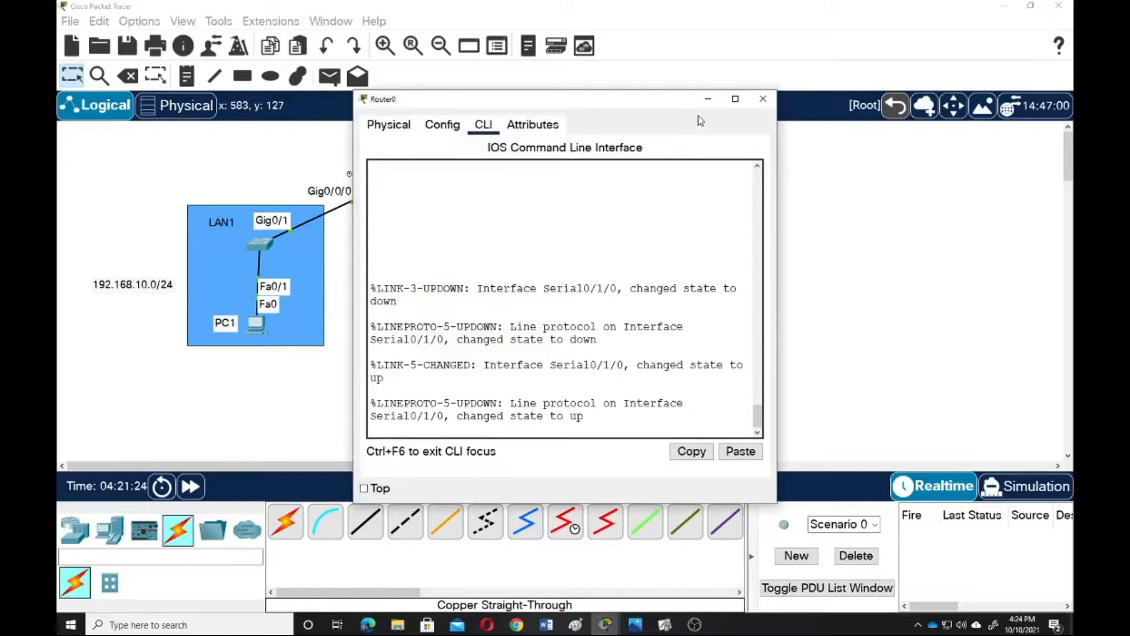
{"action": "left_click", "coordinate": [736, 97]}
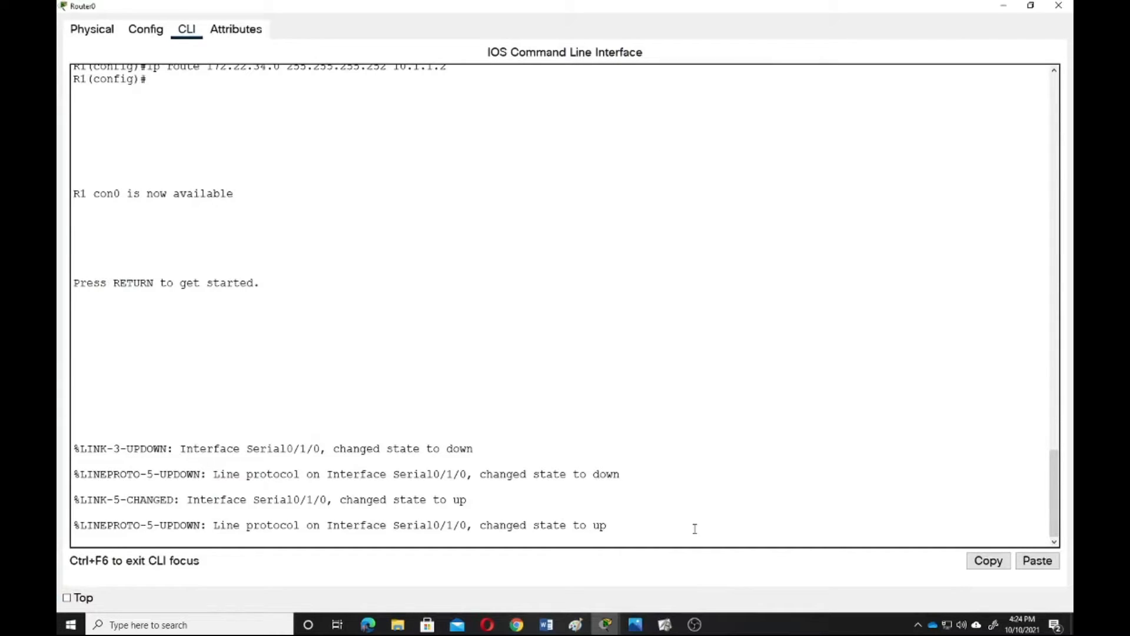
{"action": "key", "text": "Return"}
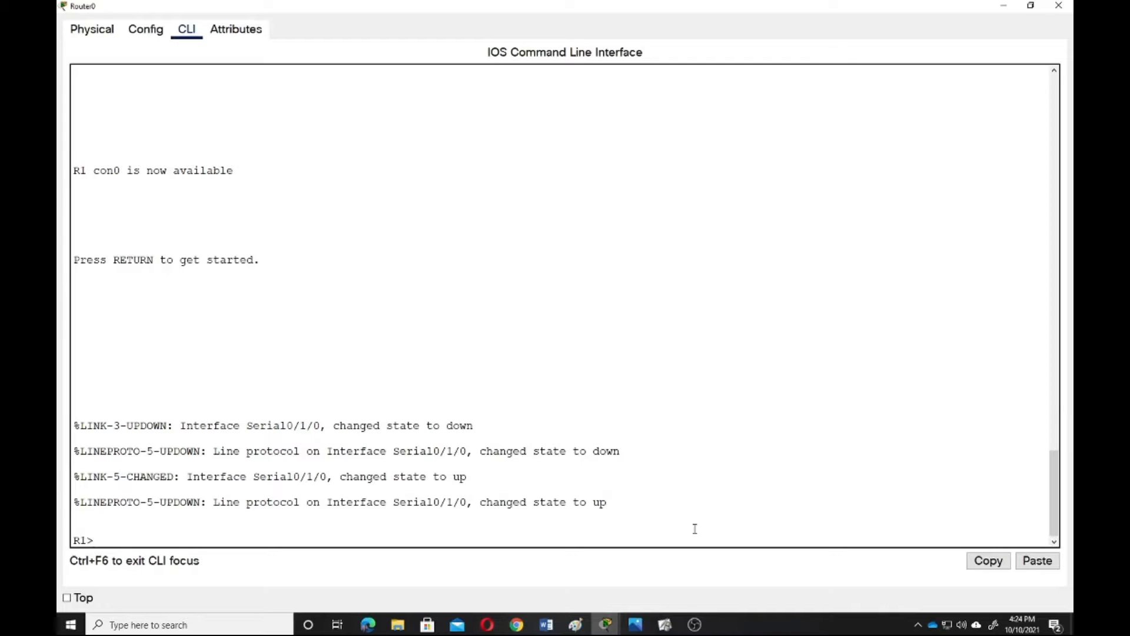
{"action": "type", "text": "EN"}
{"action": "key", "text": "BackSpace"}
{"action": "key", "text": "BackSpace"}
{"action": "type", "text": "en"}
{"action": "key", "text": "Return"}
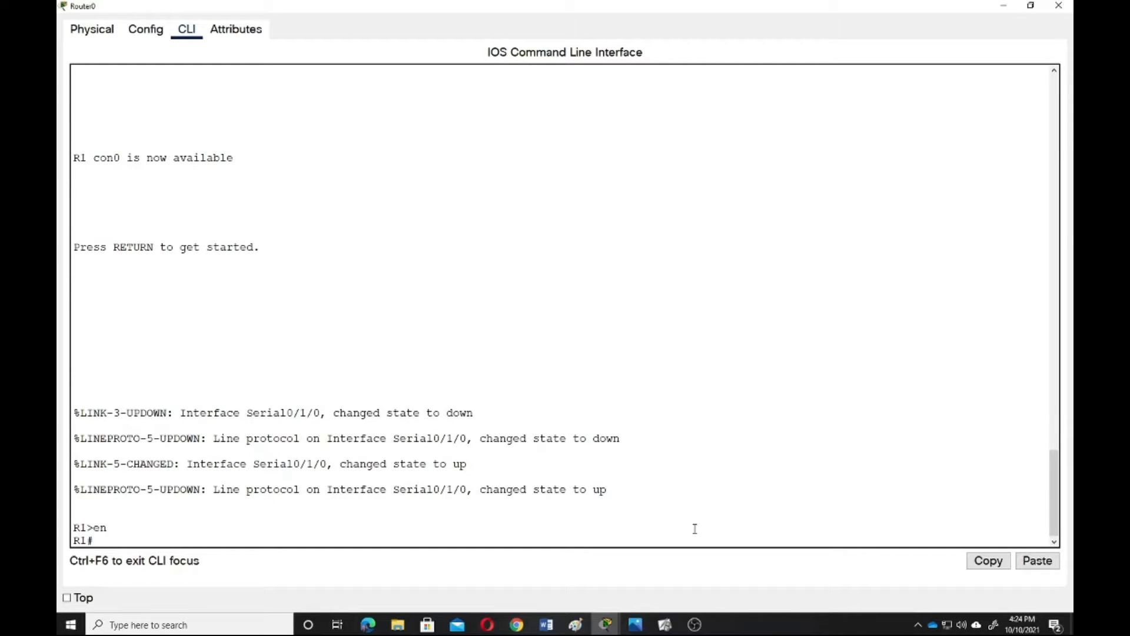
{"action": "type", "text": "sh access-list"}
{"action": "key", "text": "Return"}
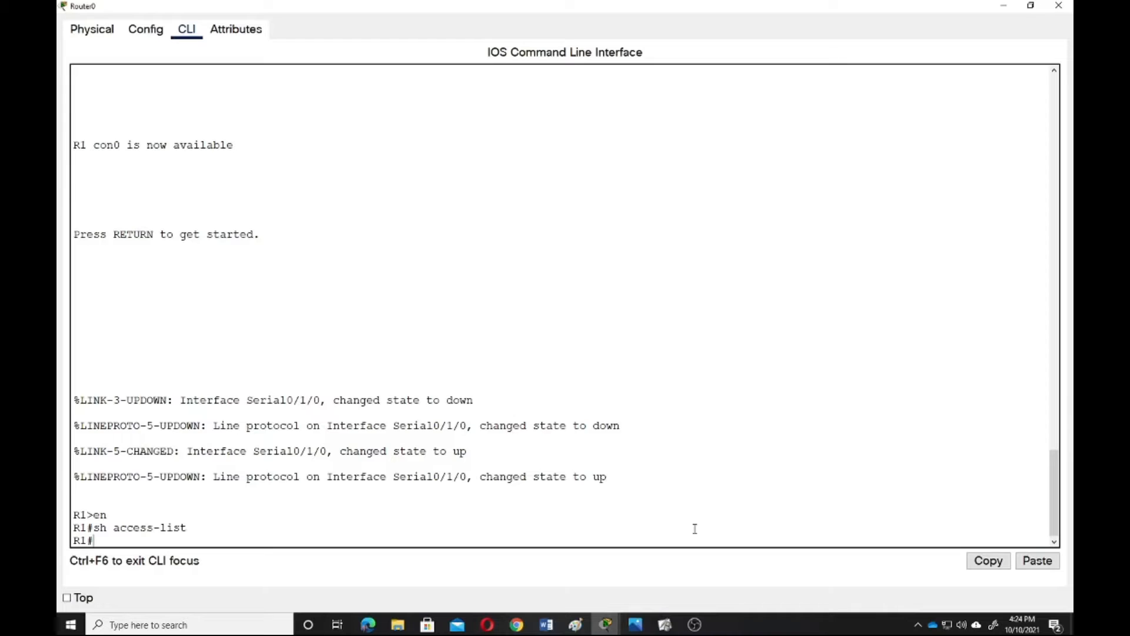
In global configuration mode, add the access-list 10 remark "allow ONLY 192.168.10.10 to be out to the internet and connect to the server"
{"action": "type", "text": "config t"}
{"action": "key", "text": "Return"}
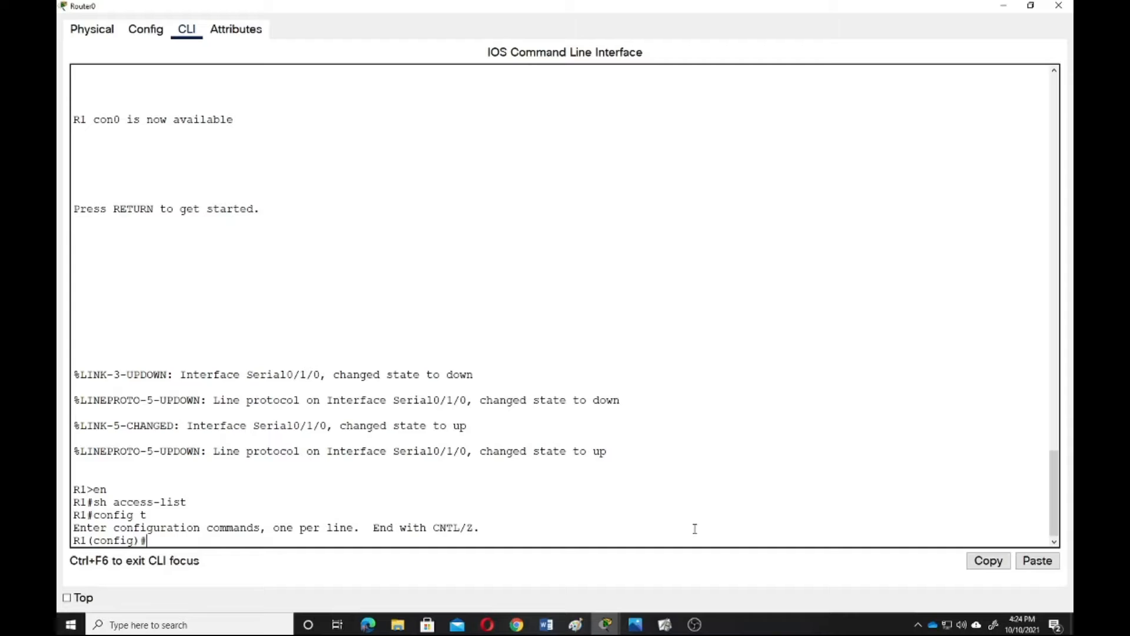
{"action": "type", "text": "access-list 10"}
{"action": "type", "text": "remark"}
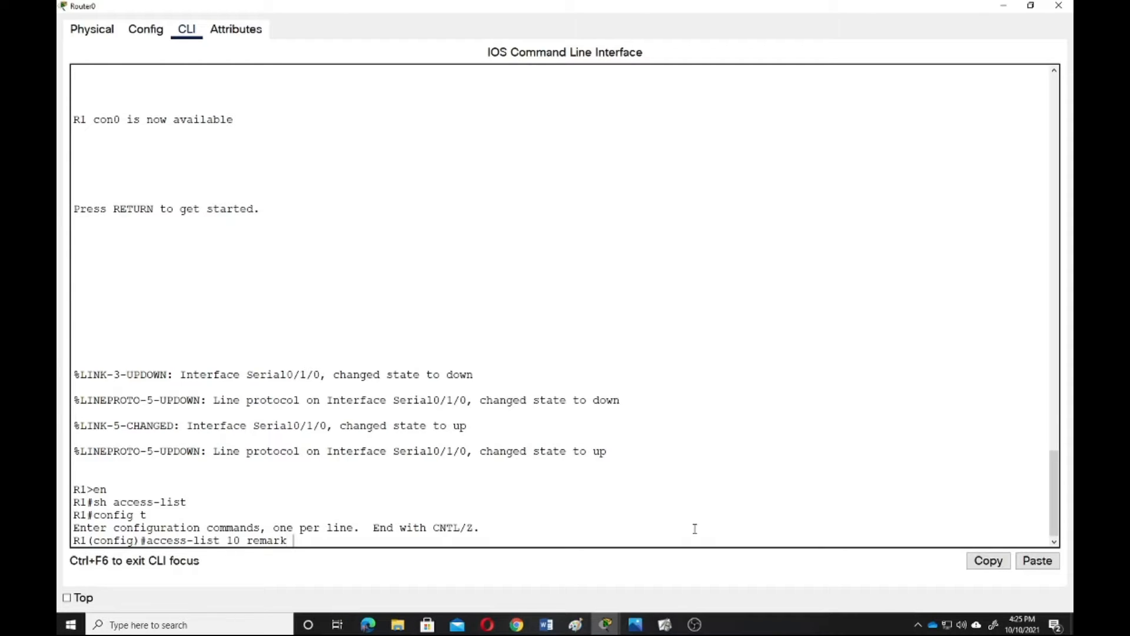
{"action": "type", "text": " allow ONLY 192.168.10.10"}
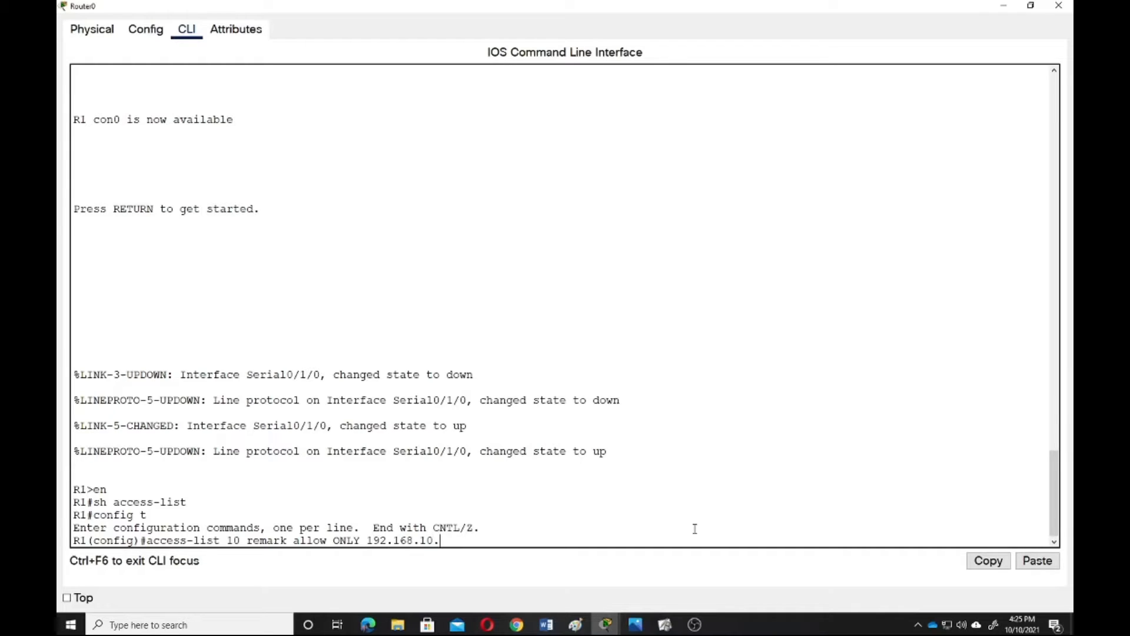
{"action": "type", "text": " T"}
{"action": "type", "text": "to be "}
{"action": "type", "text": "out "}
{"action": "type", "text": "an"}
{"action": "key", "text": "BackSpace"}
{"action": "key", "text": "BackSpace"}
{"action": "type", "text": "to the intern"}
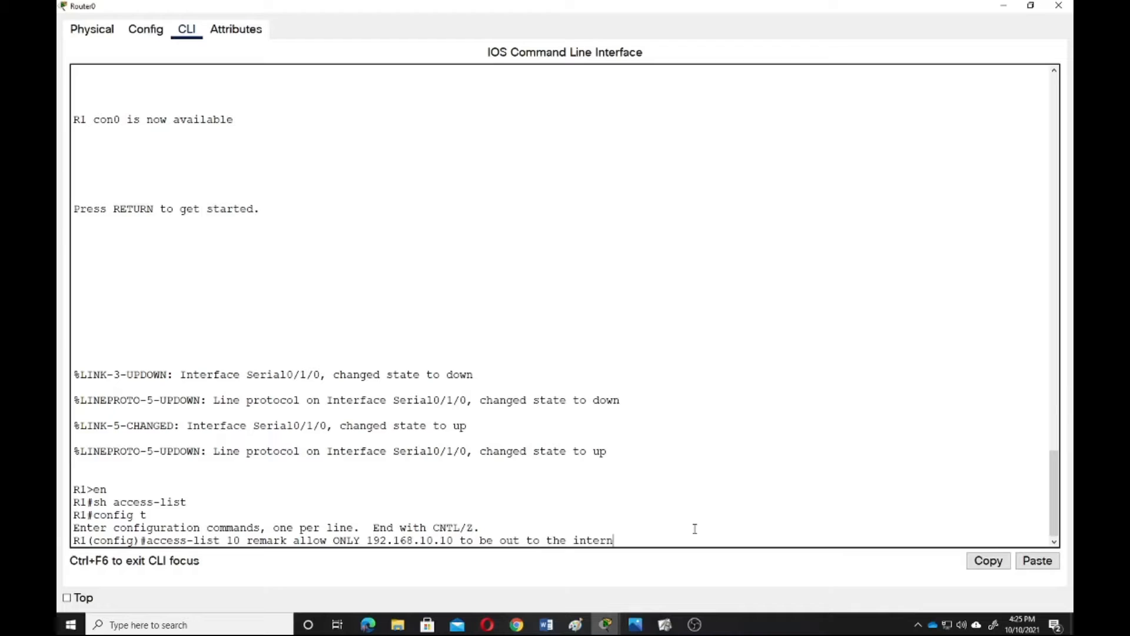
{"action": "type", "text": "et n"}
{"action": "type", "text": "and connect to the sev"}
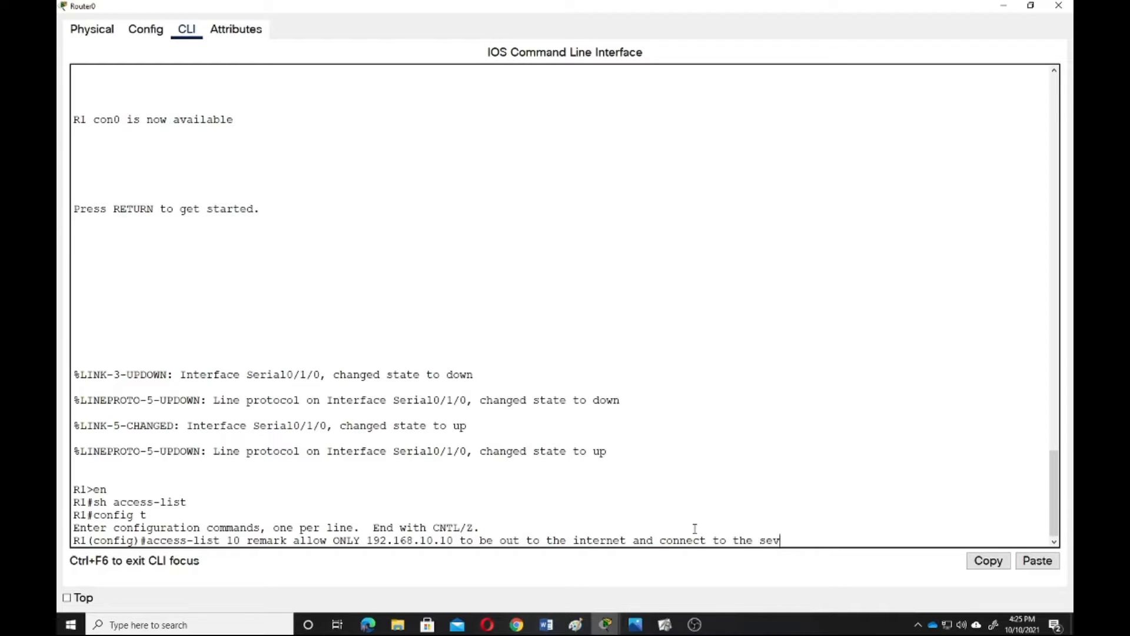
{"action": "type", "text": "er"}
{"action": "key", "text": "BackSpace"}
{"action": "key", "text": "BackSpace"}
{"action": "key", "text": "BackSpace"}
{"action": "type", "text": "rver"}
{"action": "key", "text": "Return"}
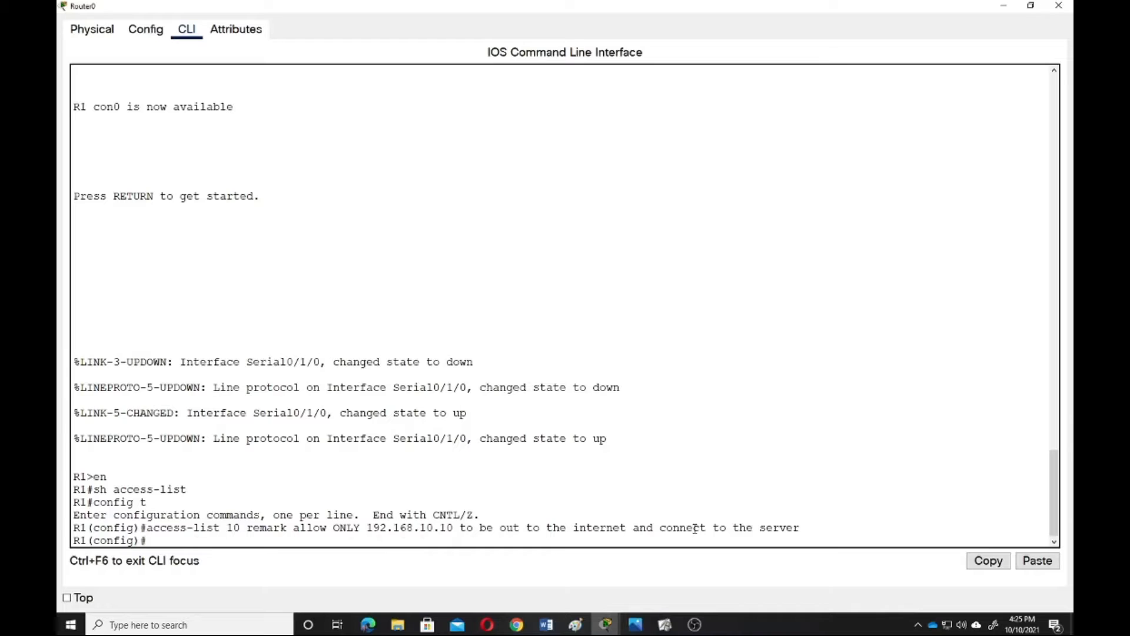
Begin an access-list 10 permit entry for 192.168.10.10, querying the available options after the list number, permit and the address
{"action": "type", "text": "access-list 10 ?"}
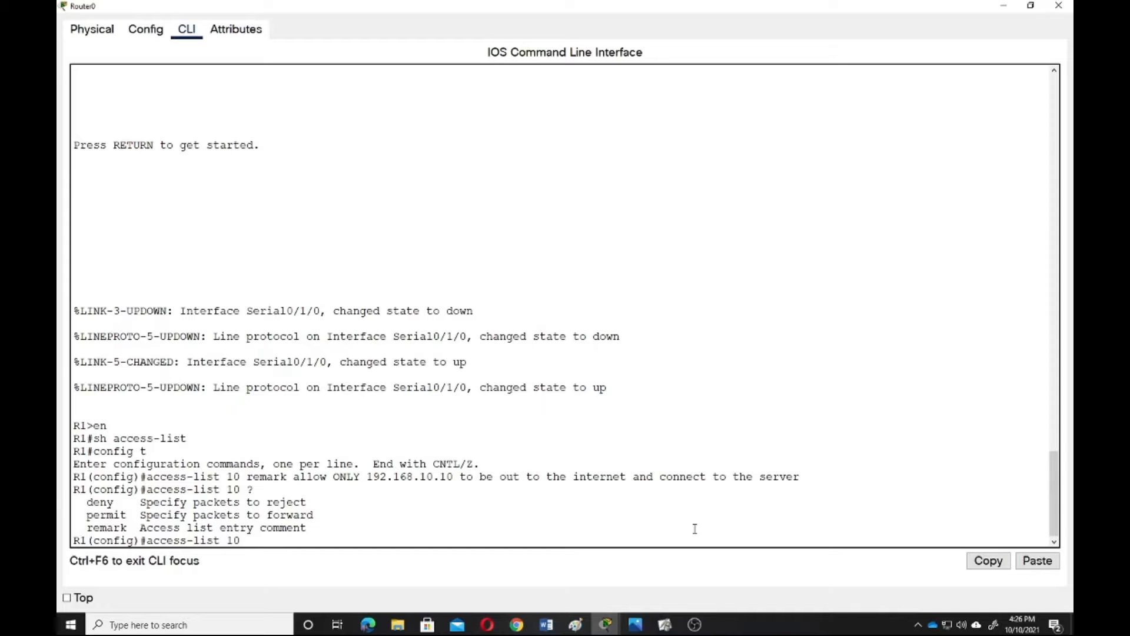
{"action": "type", "text": "permit ?"}
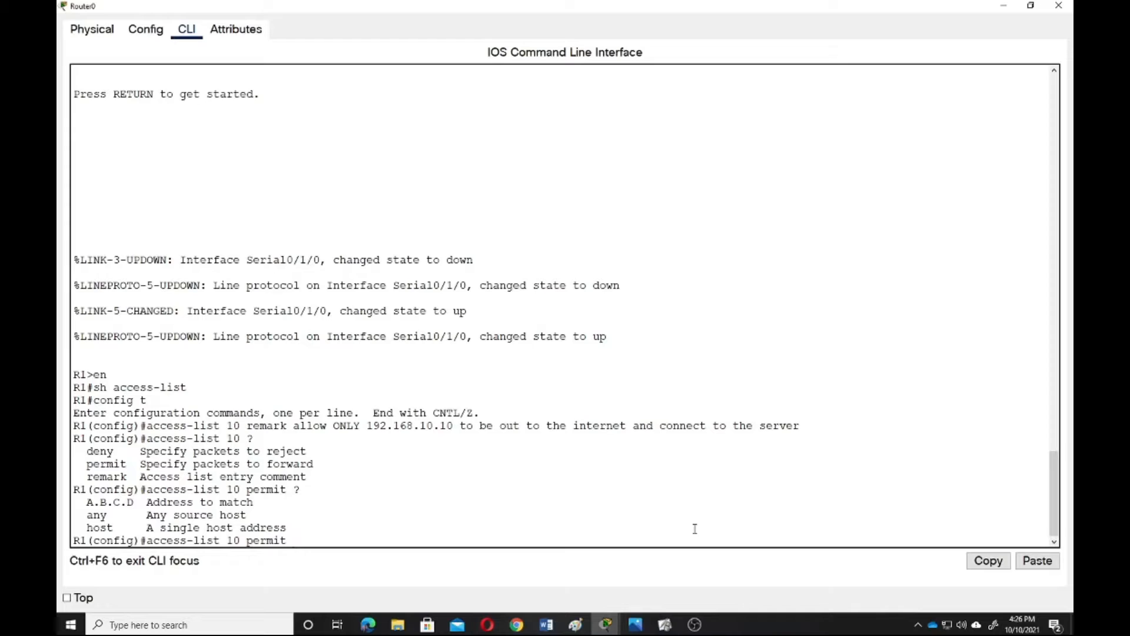
{"action": "type", "text": "17"}
{"action": "key", "text": "BackSpace"}
{"action": "type", "text": "92.168"}
{"action": "type", "text": "10.10 ?"}
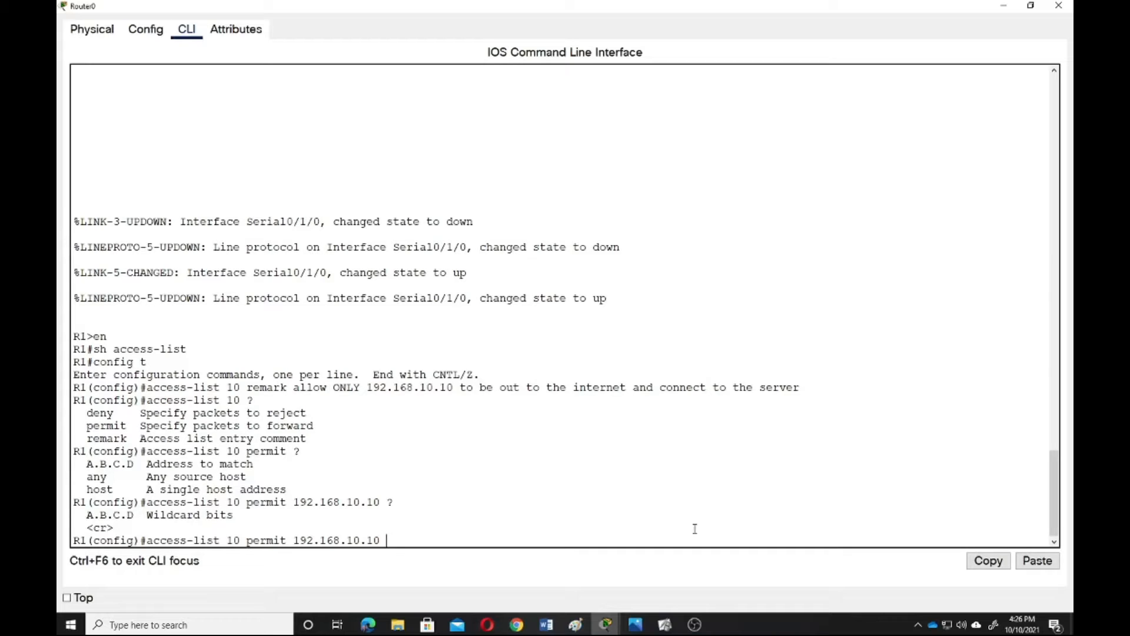
{"action": "type", "text": "0.0.0.0"}
{"action": "type", "text": "(h"}
{"action": "type", "text": "ost)"}
{"action": "key", "text": "BackSpace"}
{"action": "key", "text": "BackSpace"}
{"action": "key", "text": "BackSpace"}
{"action": "key", "text": "BackSpace"}
{"action": "key", "text": "BackSpace"}
{"action": "key", "text": "BackSpace"}
{"action": "key", "text": "BackSpace"}
{"action": "key", "text": "BackSpace"}
{"action": "key", "text": "BackSpace"}
{"action": "key", "text": "BackSpace"}
{"action": "key", "text": "BackSpace"}
{"action": "key", "text": "BackSpace"}
{"action": "key", "text": "BackSpace"}
{"action": "key", "text": "BackSpace"}
{"action": "key", "text": "BackSpace"}
Insert the host keyword before 192.168.10.10, query the remaining options and submit the access-list 10 permit entry
{"action": "key", "text": "Left"}
{"action": "key", "text": "Left"}
{"action": "key", "text": "Left"}
{"action": "key", "text": "Left"}
{"action": "key", "text": "Left"}
{"action": "key", "text": "Left"}
{"action": "key", "text": "Left"}
{"action": "key", "text": "Left"}
{"action": "key", "text": "Left"}
{"action": "key", "text": "Left"}
{"action": "key", "text": "Left"}
{"action": "key", "text": "Left"}
{"action": "key", "text": "Left"}
{"action": "type", "text": "host"}
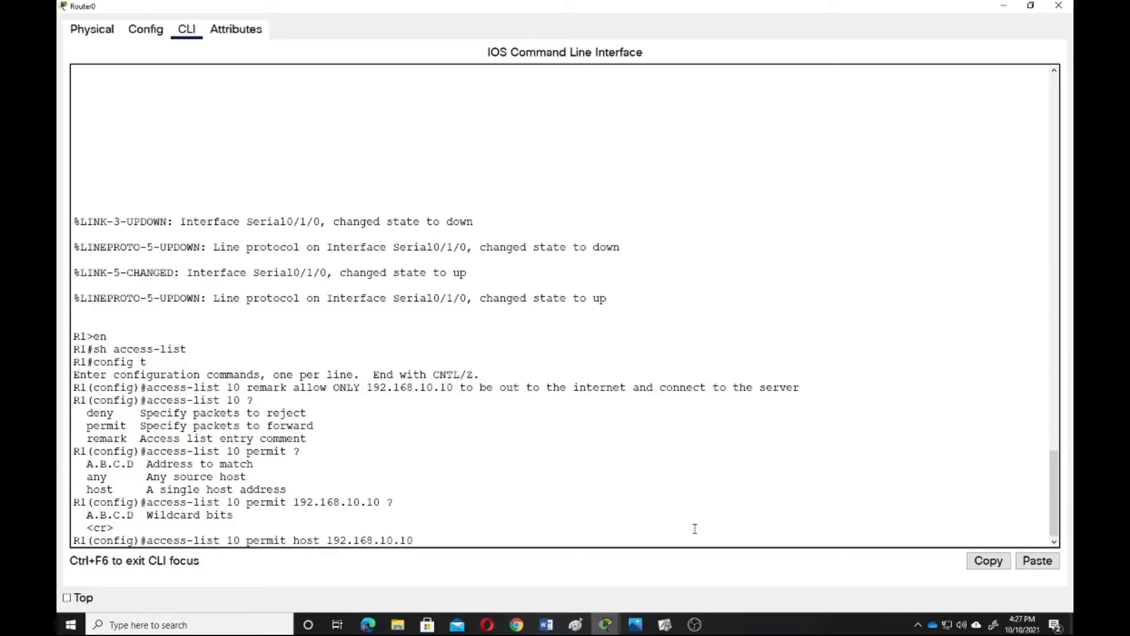
{"action": "key", "text": "Right"}
{"action": "key", "text": "Right"}
{"action": "key", "text": "Right"}
{"action": "key", "text": "Right"}
{"action": "key", "text": "Right"}
{"action": "key", "text": "Right"}
{"action": "key", "text": "Right"}
{"action": "key", "text": "Right"}
{"action": "key", "text": "Right"}
{"action": "key", "text": "Right"}
{"action": "key", "text": "Right"}
{"action": "key", "text": "Right"}
{"action": "key", "text": "Right"}
{"action": "type", "text": "?"}
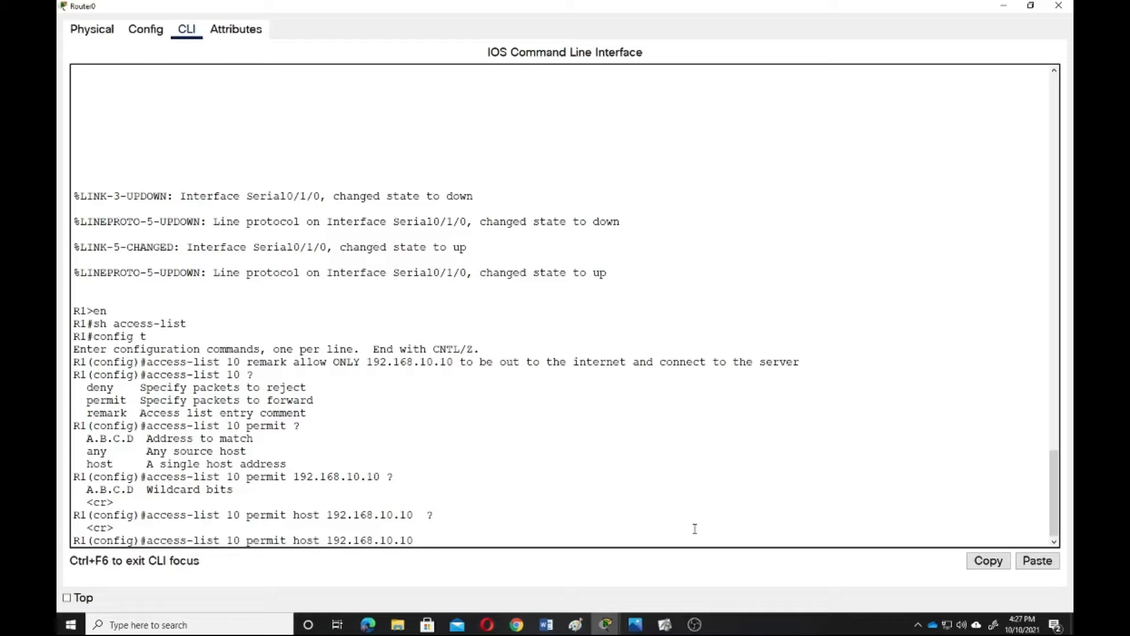
{"action": "key", "text": "Return"}
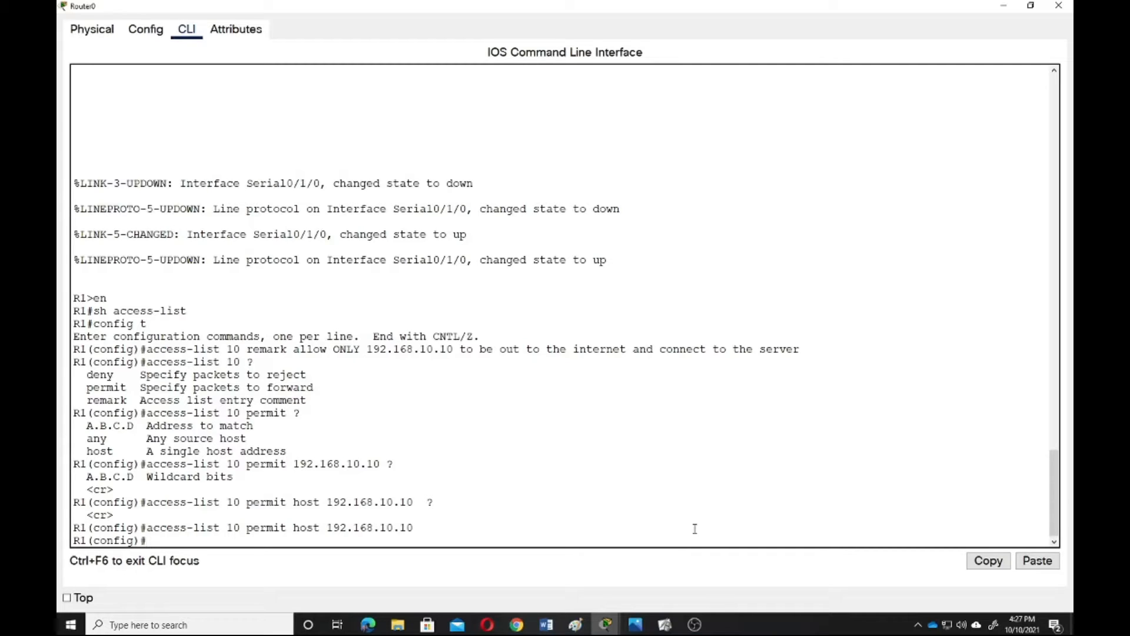
Leave configuration mode and display R1's access lists to check the permit entry
{"action": "type", "text": "end"}
{"action": "key", "text": "Return"}
{"action": "type", "text": "sh"}
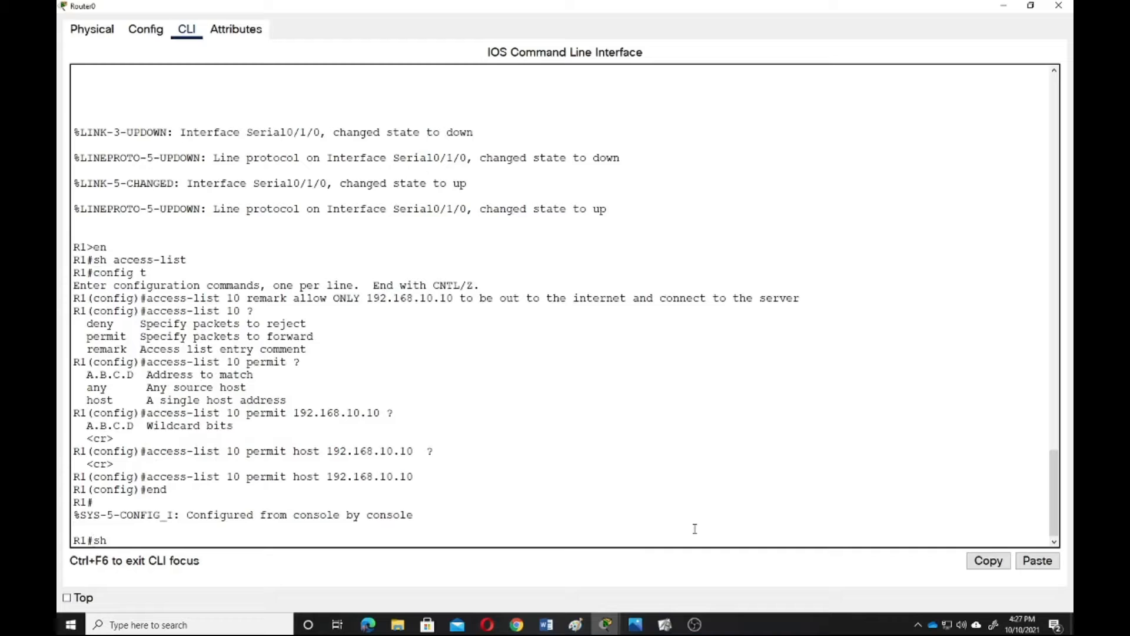
{"action": "type", "text": " access-list"}
{"action": "key", "text": "Return"}
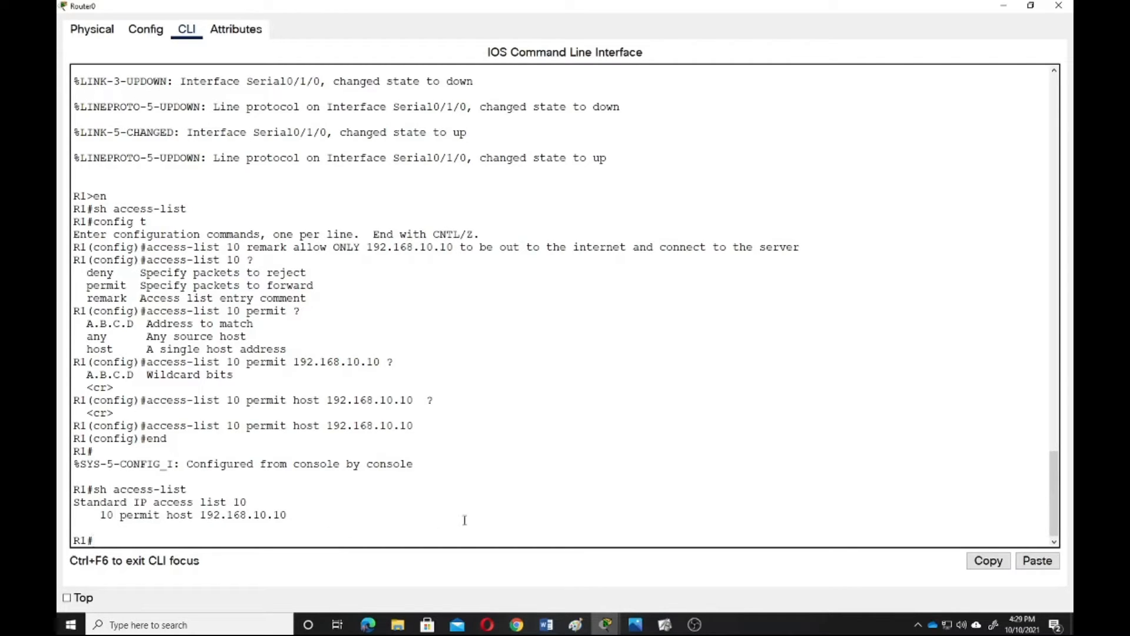
Switch to ActivInspire to review the Scenario 2 commands, view the Packet Tracer topology, and return to the router's command line
{"action": "left_click", "coordinate": [663, 625]}
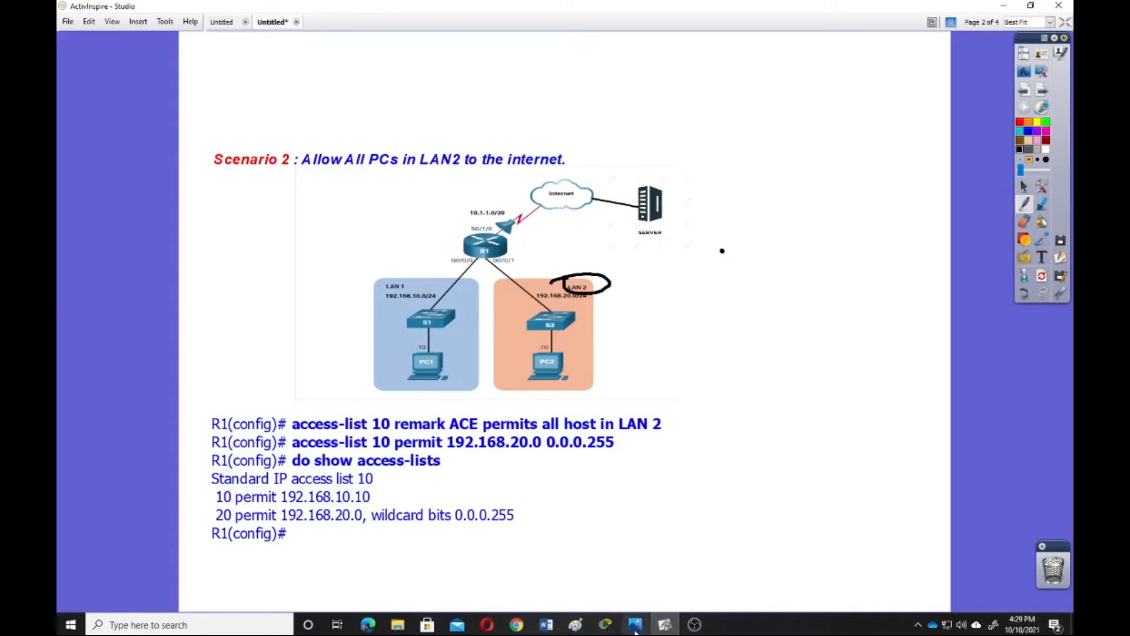
{"action": "mouse_move", "coordinate": [609, 629]}
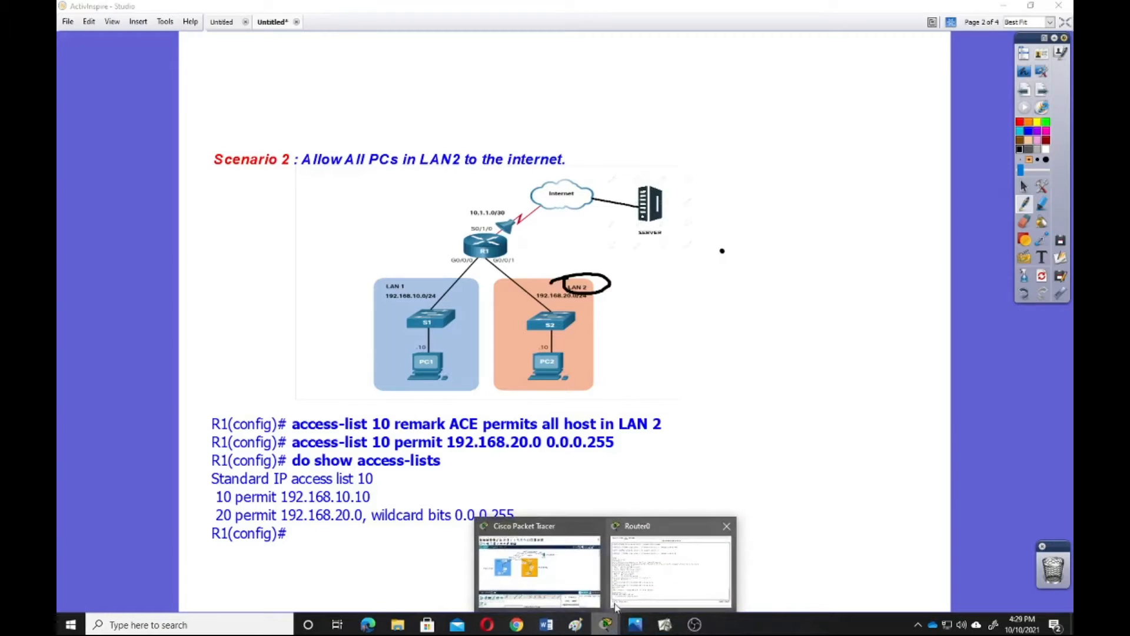
{"action": "left_click", "coordinate": [578, 578]}
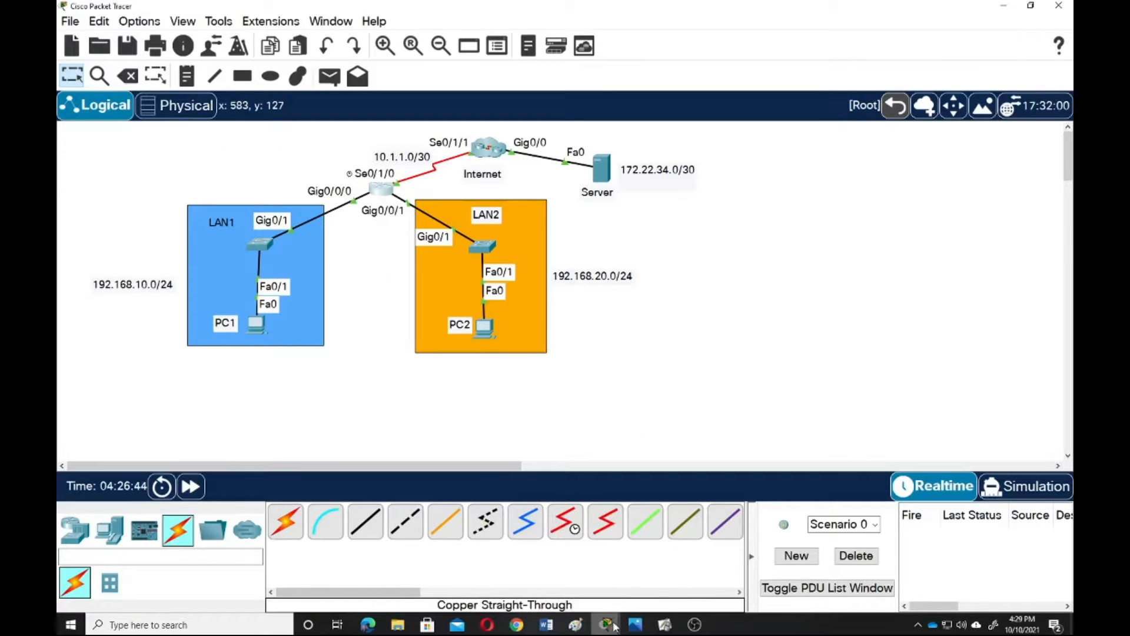
{"action": "mouse_move", "coordinate": [607, 625]}
{"action": "left_click", "coordinate": [673, 572]}
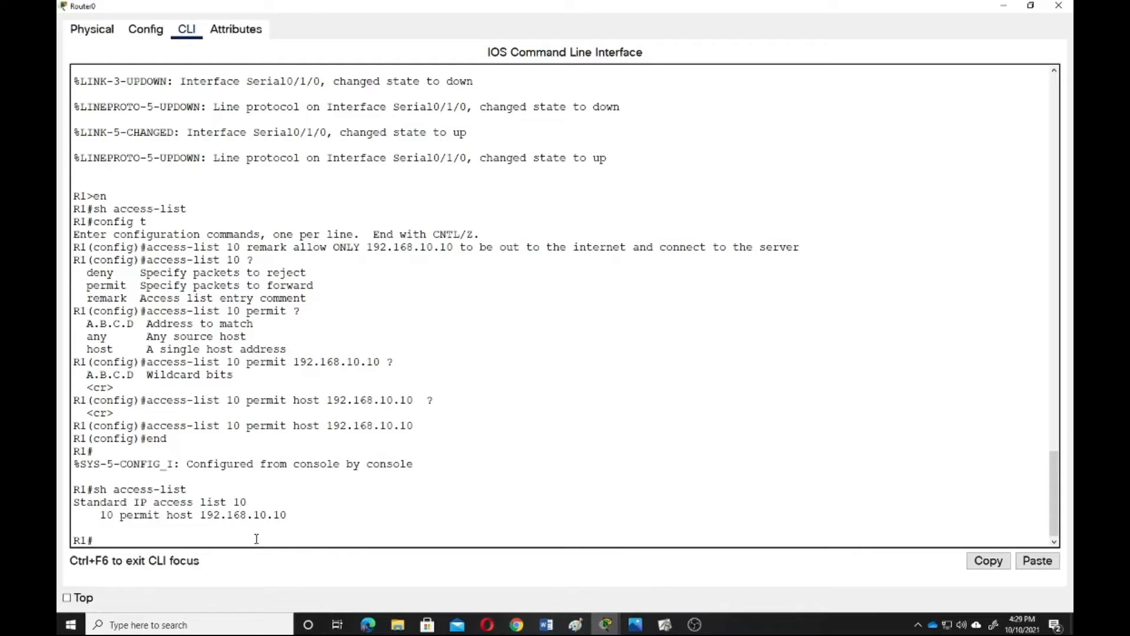
Re-enter configuration mode and add the access-list 10 remark "ACE allow 192.168.20.0 to connect to server"
{"action": "type", "text": "config t"}
{"action": "key", "text": "Return"}
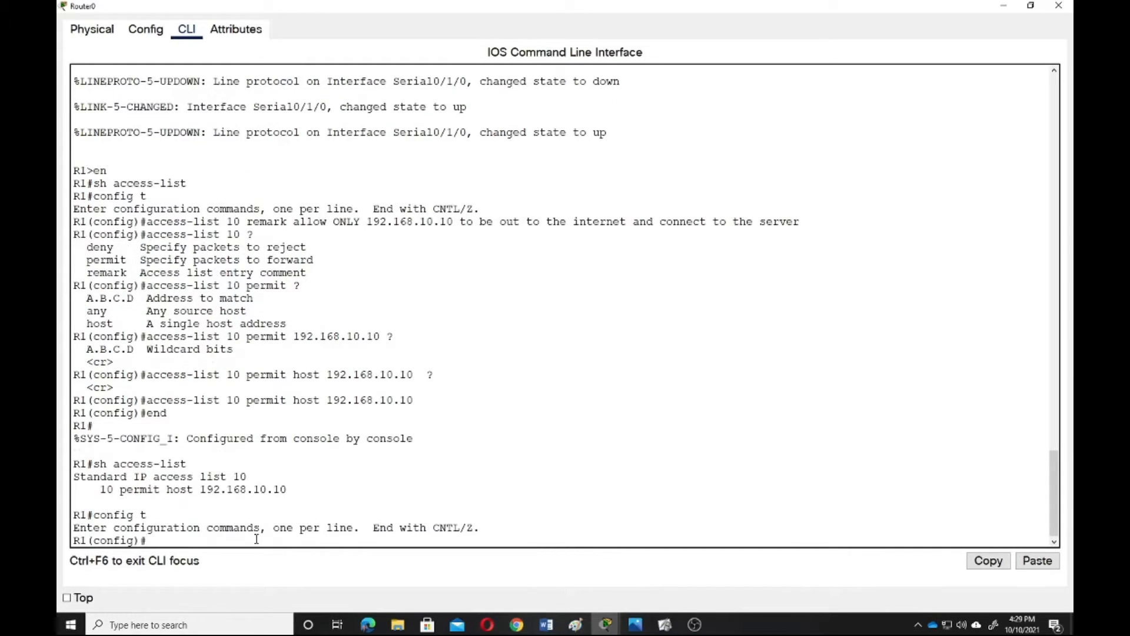
{"action": "type", "text": "access-list 10 remark ACe"}
{"action": "key", "text": "BackSpace"}
{"action": "type", "text": "E"}
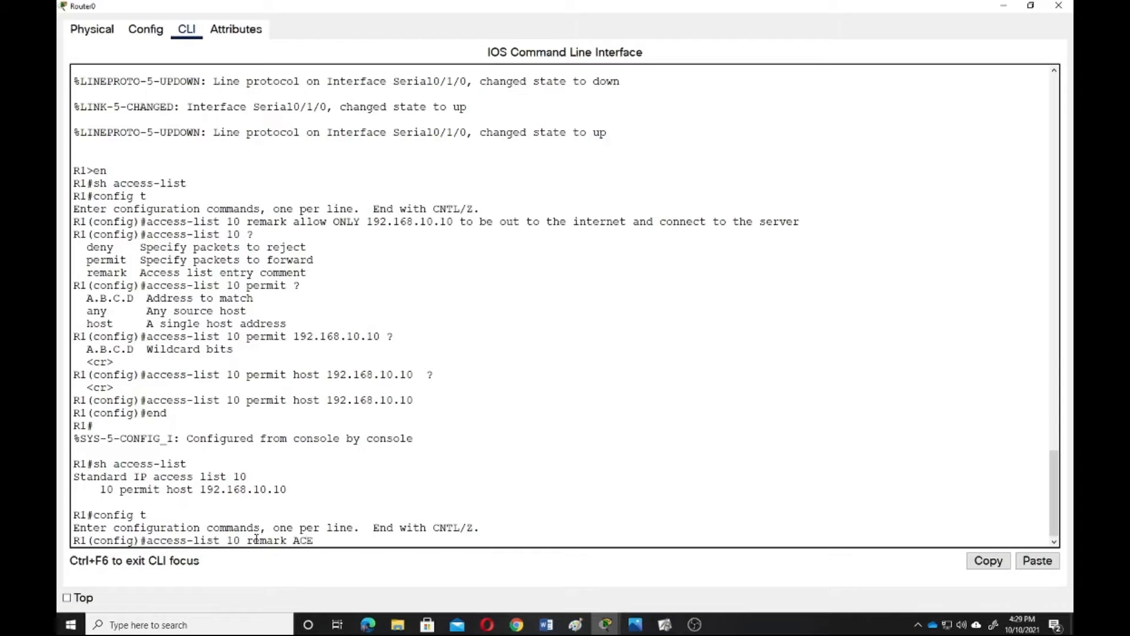
{"action": "type", "text": " allow 192.168.20."}
{"action": "type", "text": "0 to connec"}
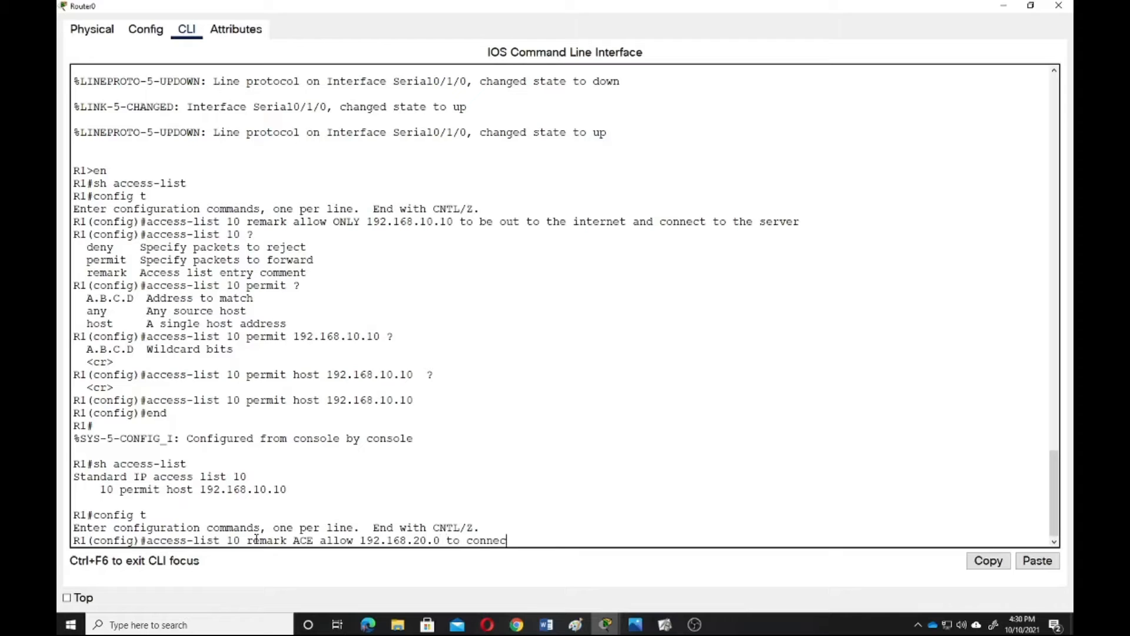
{"action": "type", "text": "t to server"}
{"action": "key", "text": "Return"}
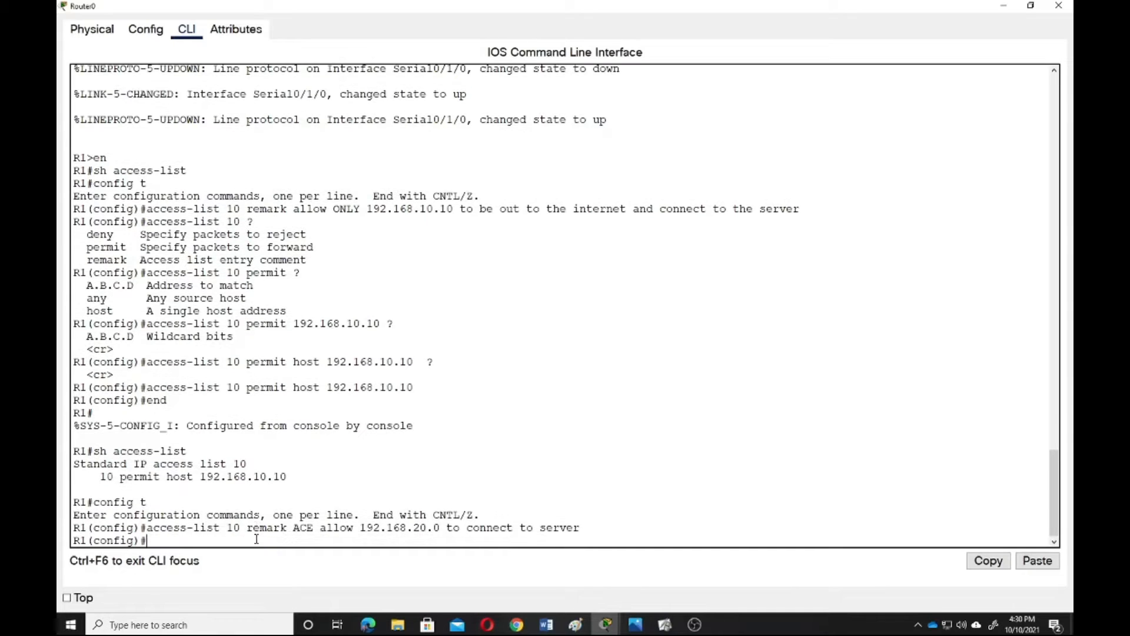
Begin the access-list 10 permit entry for network 192.168.20.0 without submitting it
{"action": "type", "text": "access-list 10 permit 192.16"}
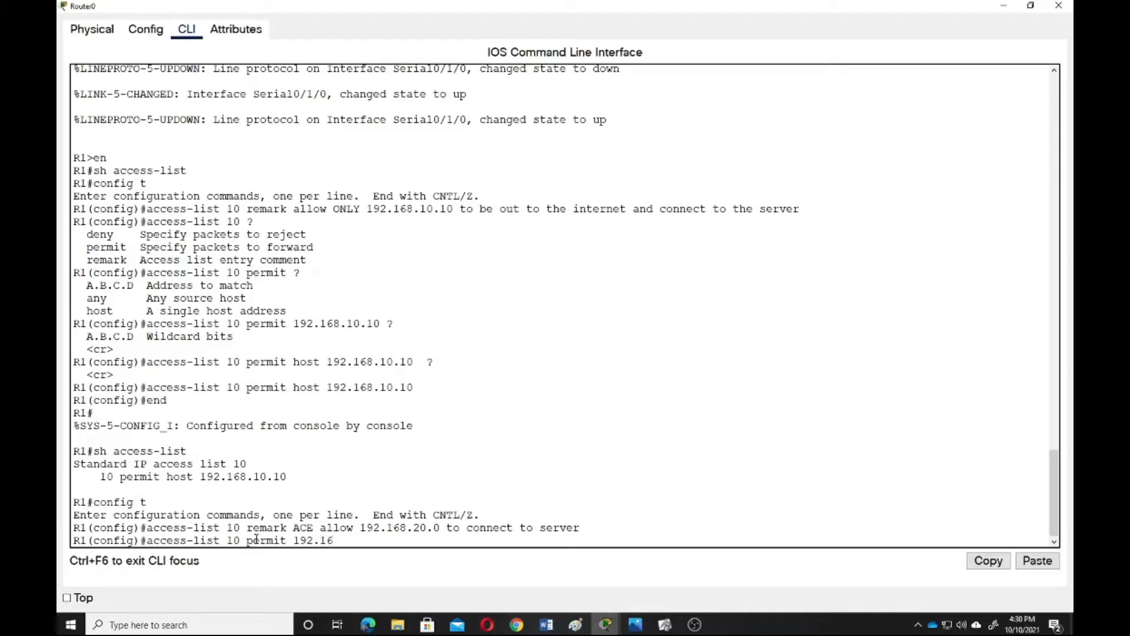
{"action": "type", "text": "8.20.0"}
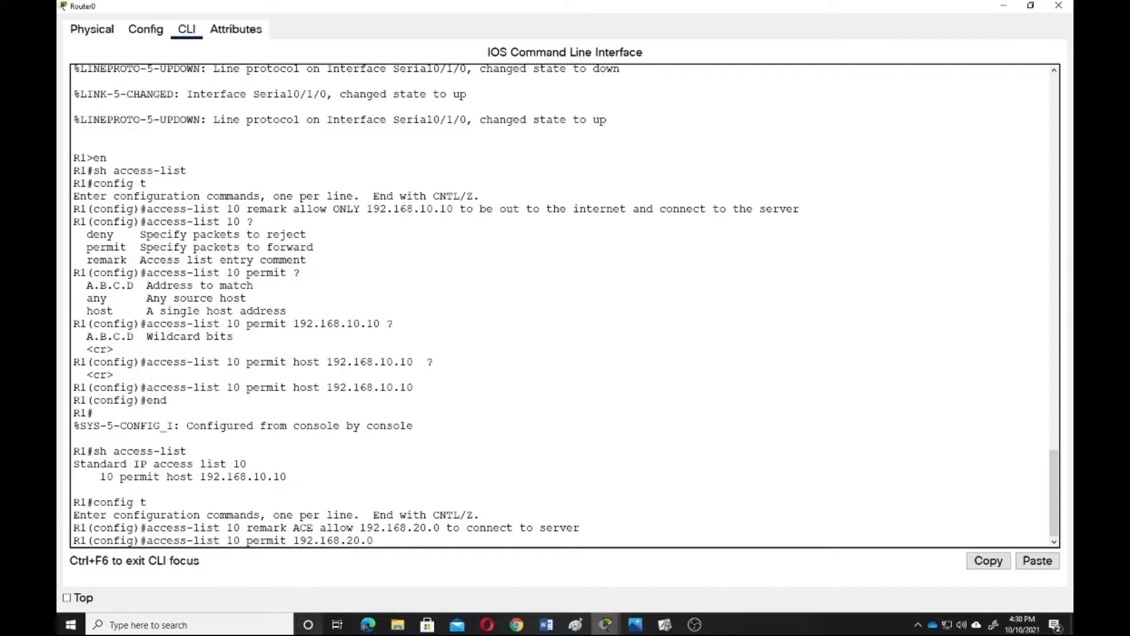
Switch to the Scenario 2 page in ActivInspire and handwrite 255 in the blank area above the network diagram
{"action": "left_click", "coordinate": [574, 626]}
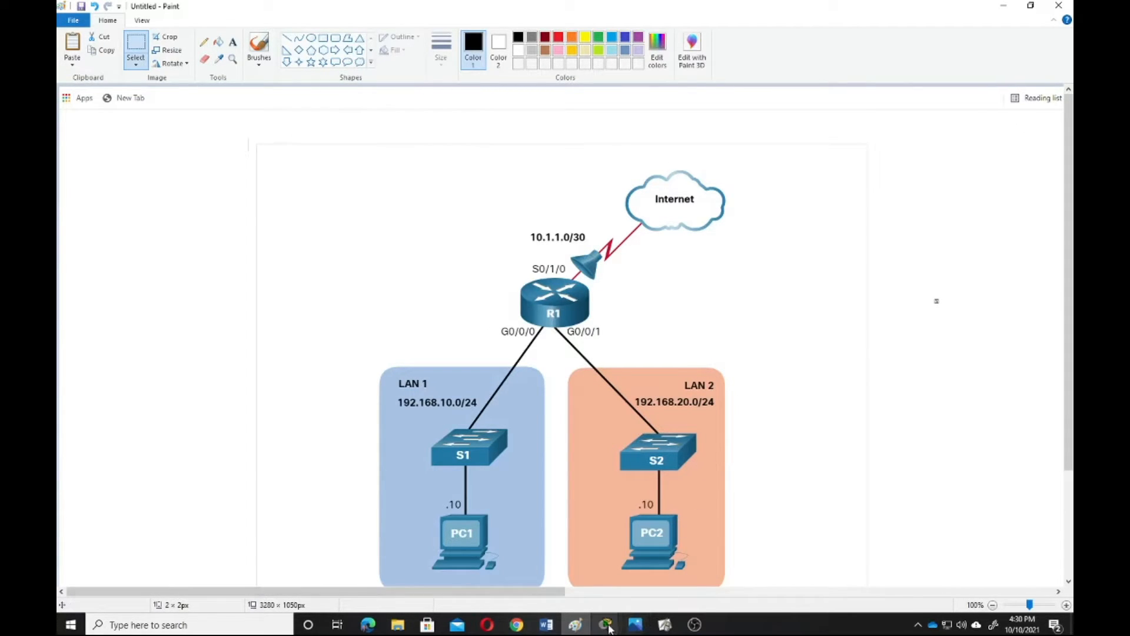
{"action": "left_click", "coordinate": [667, 624]}
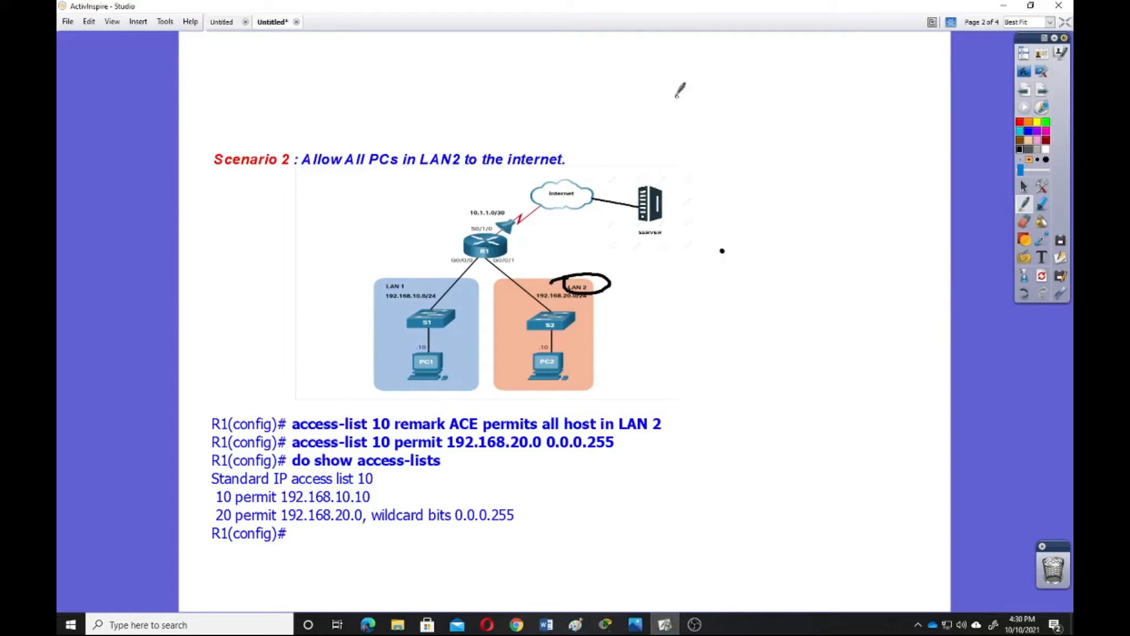
{"action": "mouse_move", "coordinate": [659, 88]}
{"action": "left_mouse_down"}
{"action": "mouse_move", "coordinate": [681, 71]}
{"action": "mouse_move", "coordinate": [743, 72]}
{"action": "left_mouse_up"}
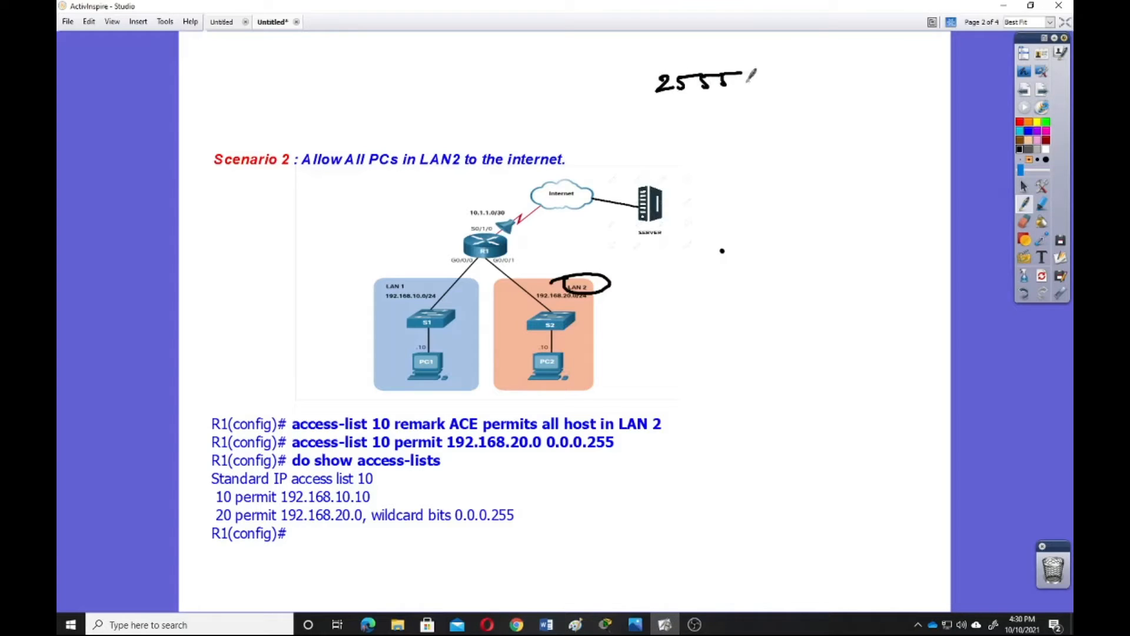
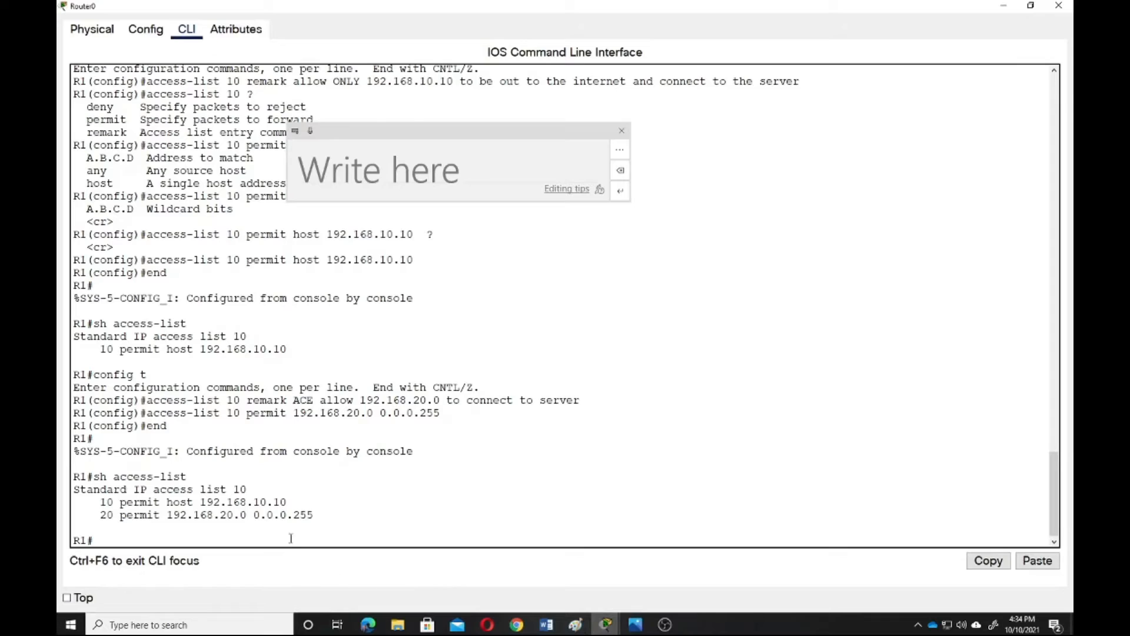
Dismiss the handwriting input panel covering the router's command line
{"action": "left_click", "coordinate": [306, 534]}
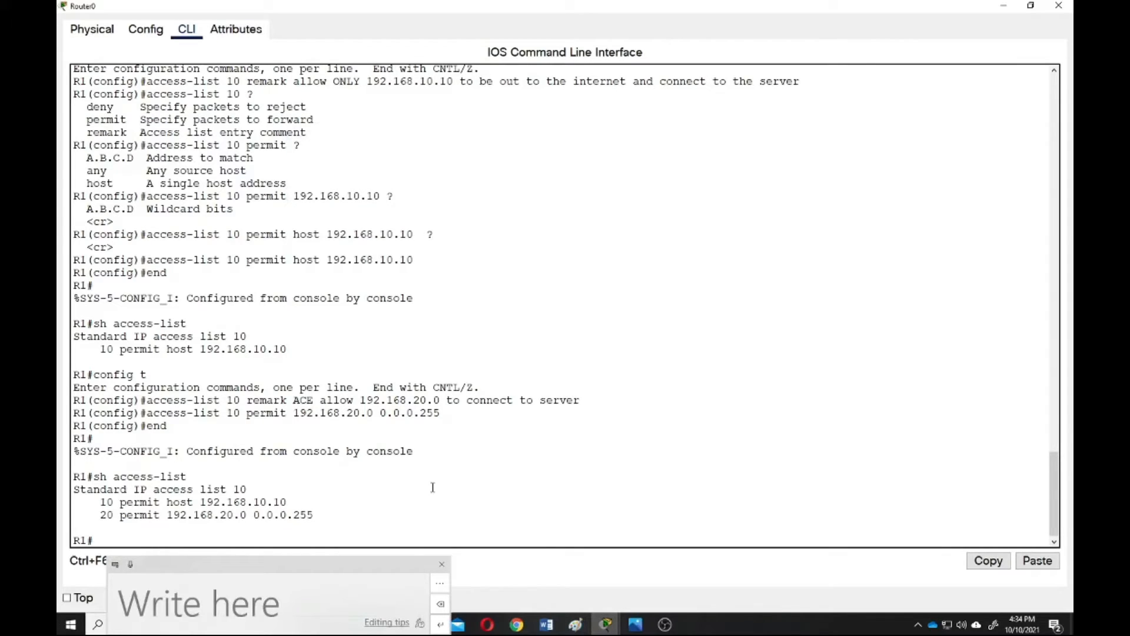
{"action": "left_click", "coordinate": [442, 564]}
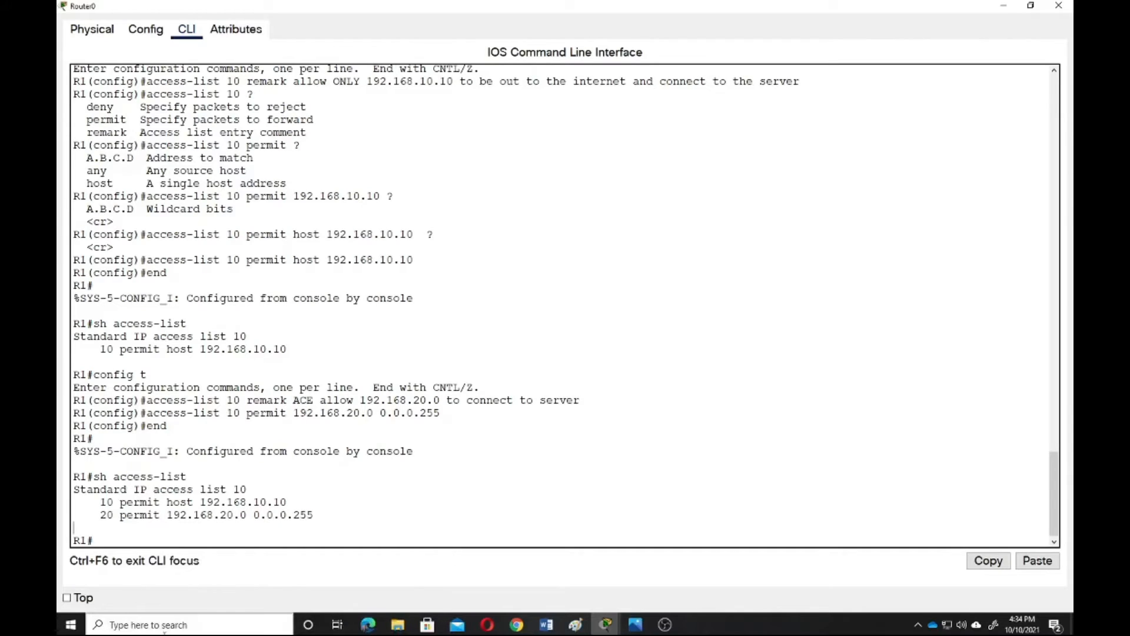
Apply access list 10 to interface s0/1/0 in the outbound direction with ip access-group, and leave configuration mode
{"action": "left_click", "coordinate": [155, 536]}
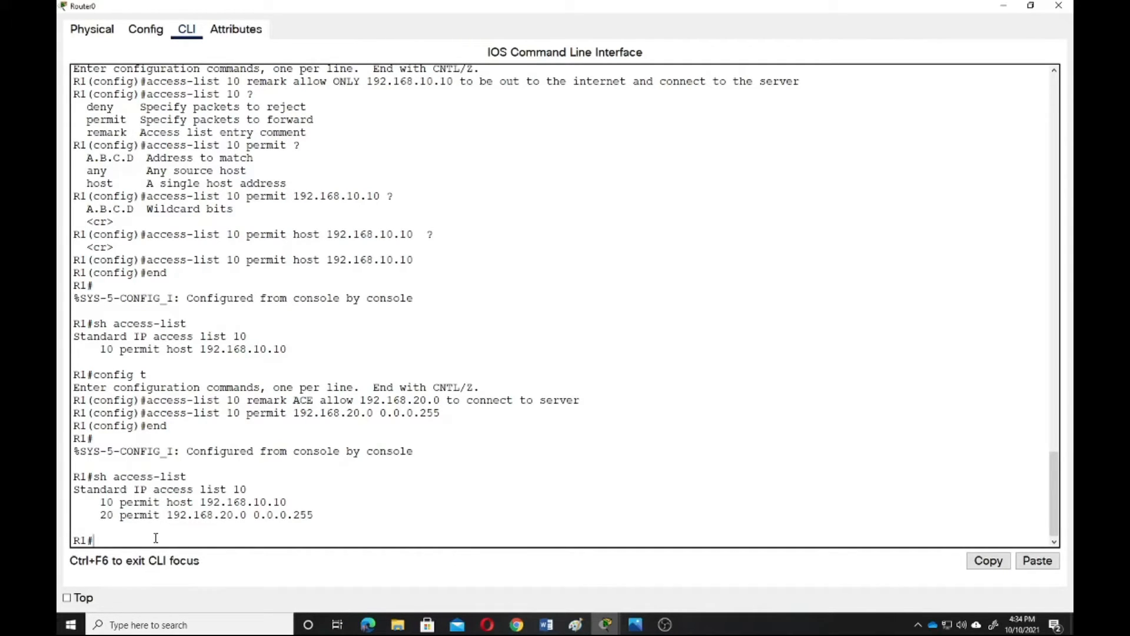
{"action": "type", "text": "config t"}
{"action": "key", "text": "Return"}
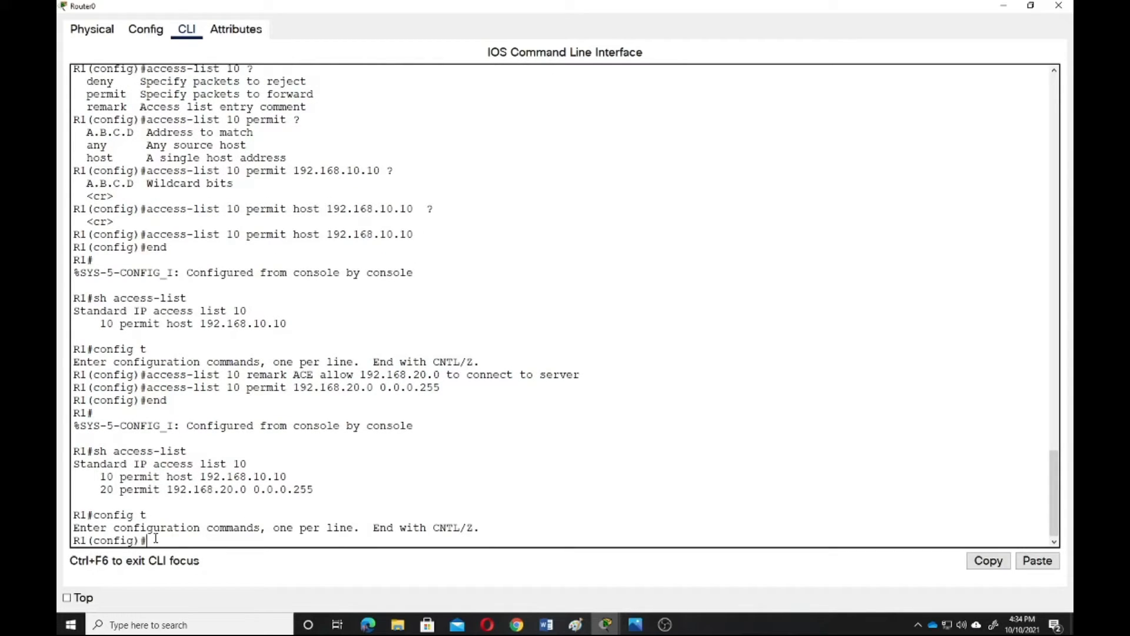
{"action": "type", "text": "acc"}
{"action": "key", "text": "BackSpace"}
{"action": "type", "text": "int s0/1/0"}
{"action": "key", "text": "Return"}
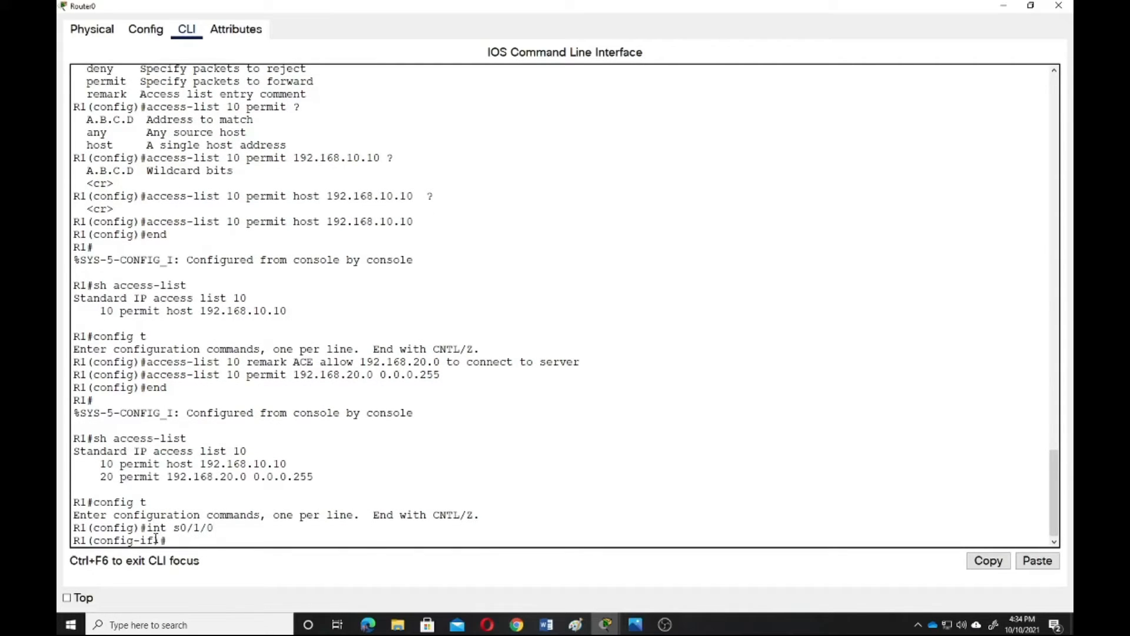
{"action": "type", "text": "ip access-group 10 out"}
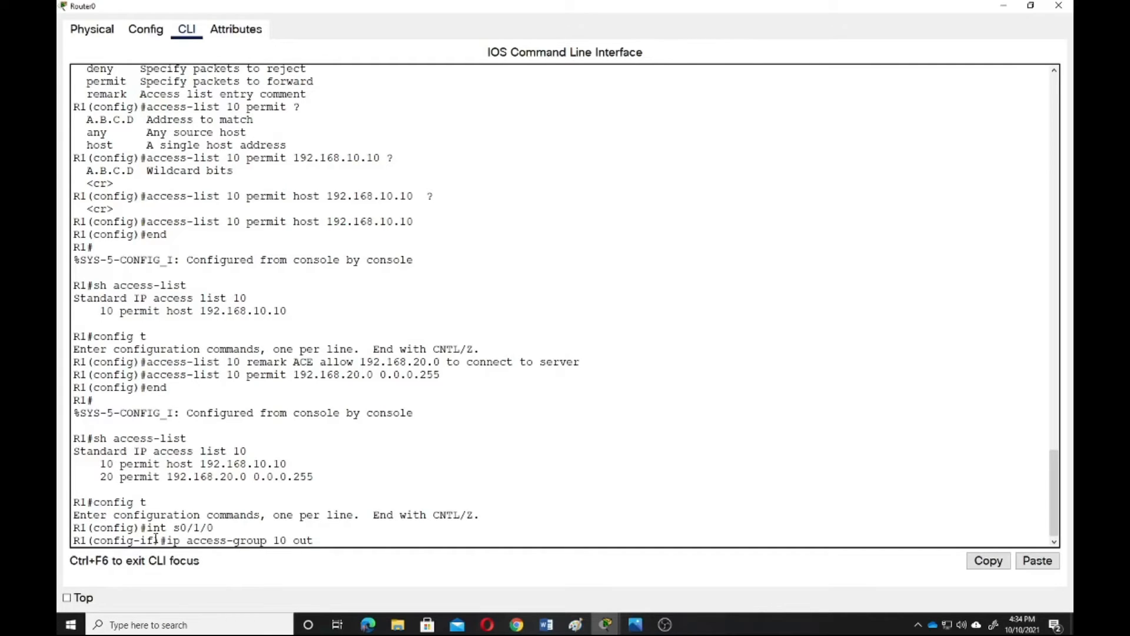
{"action": "key", "text": "Return"}
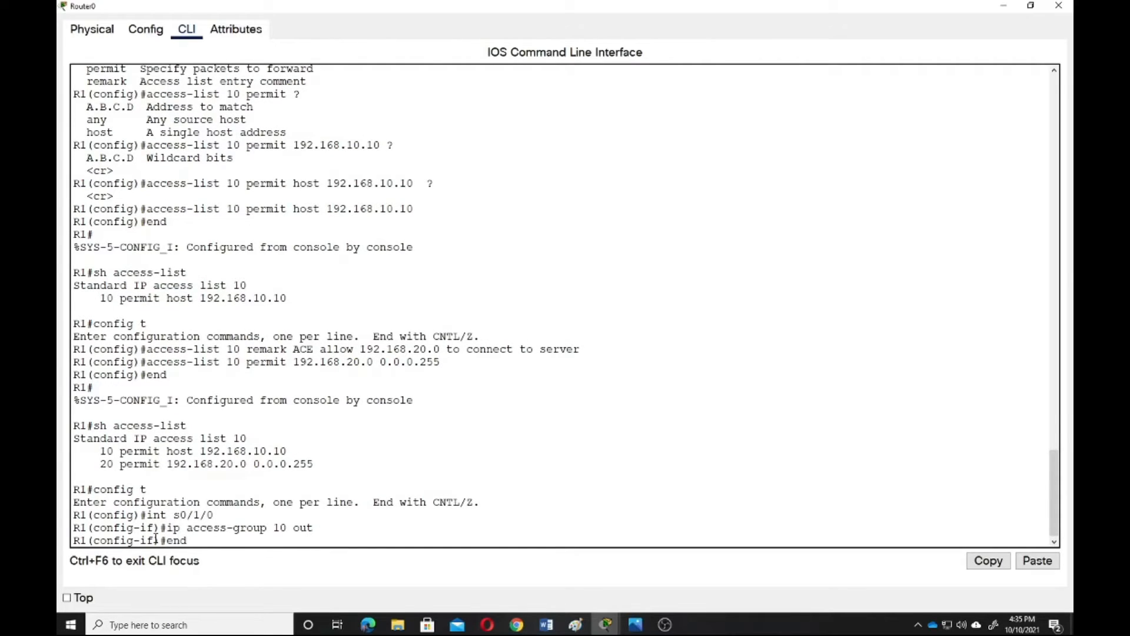
{"action": "key", "text": "Return"}
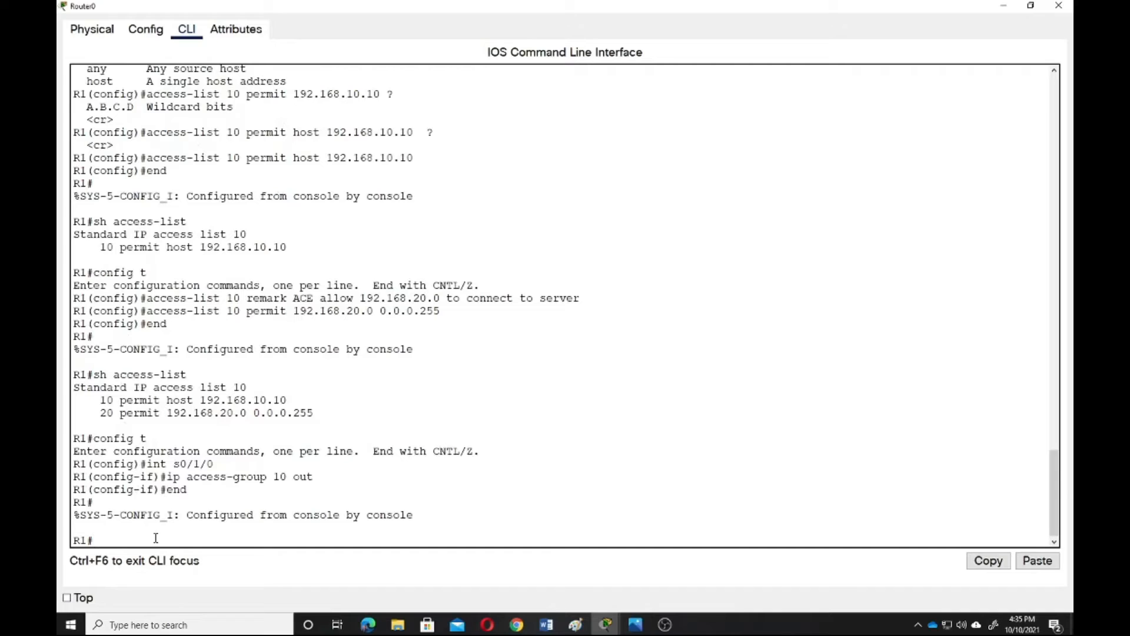
Display the router's running configuration to its end, checking the Serial0/1/0 access group and the access-list 10 entries
{"action": "type", "text": "sh run"}
{"action": "key", "text": "Return"}
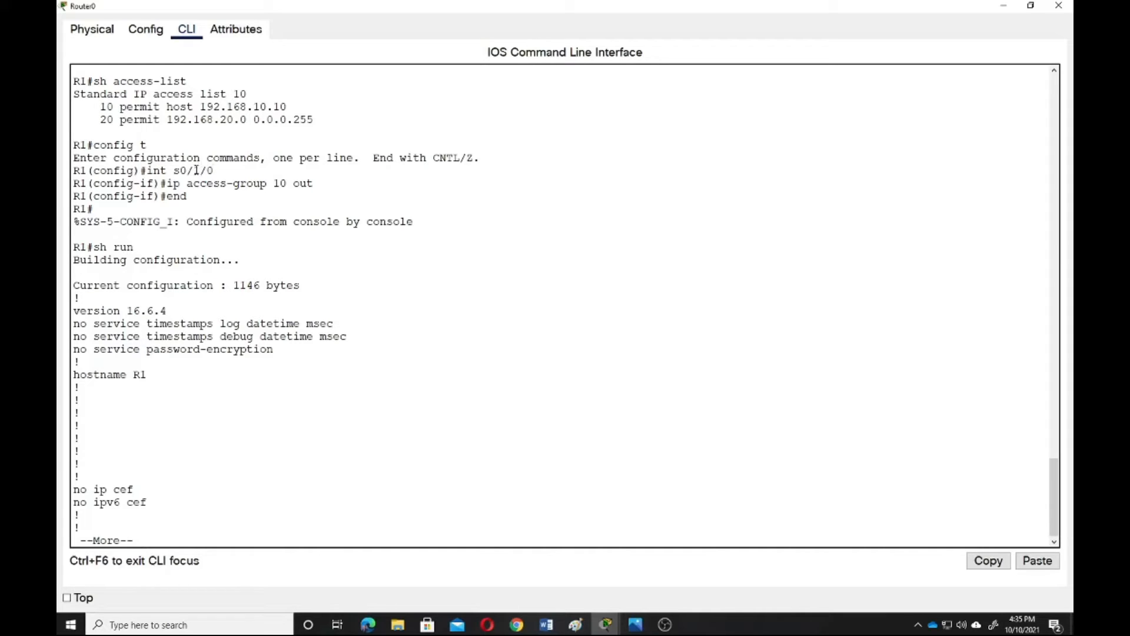
{"action": "key", "text": "space"}
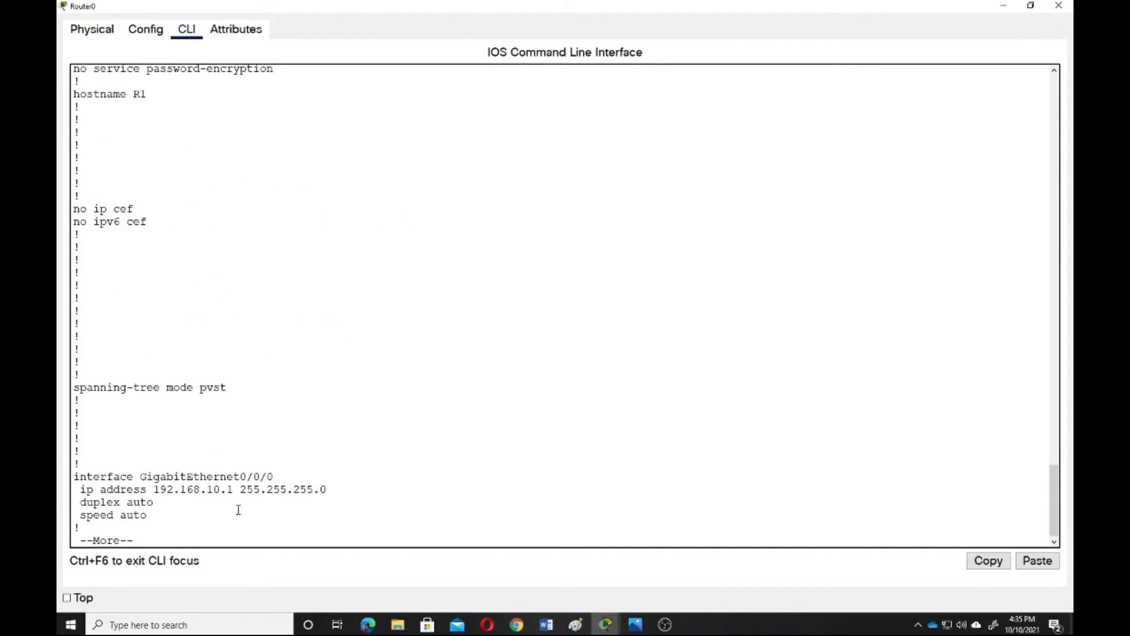
{"action": "key", "text": "space"}
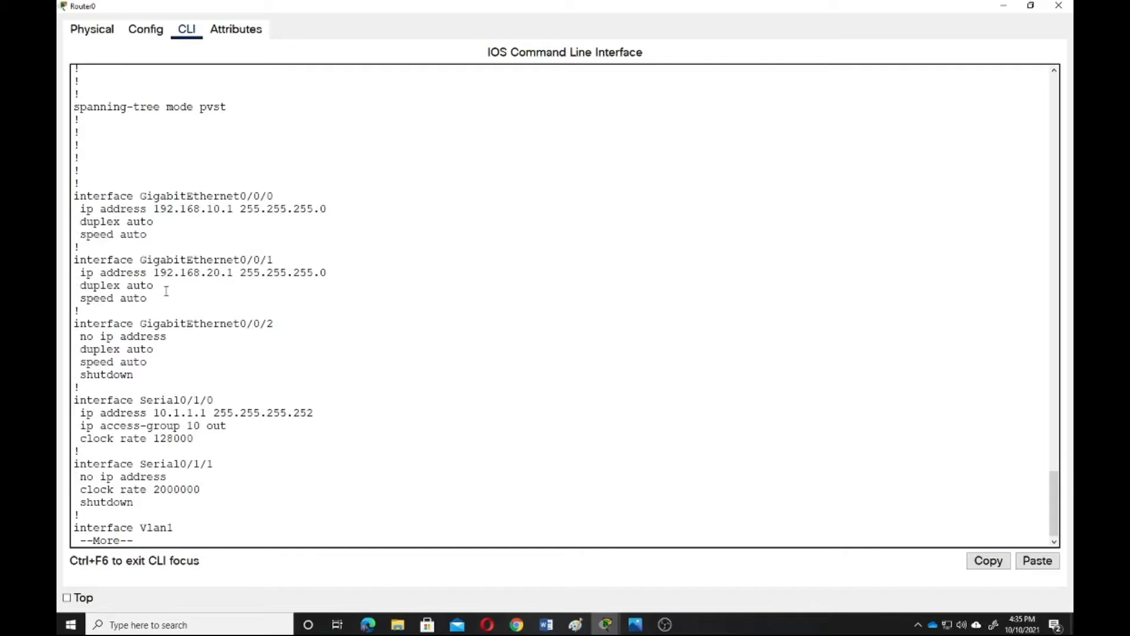
{"action": "key", "text": "space"}
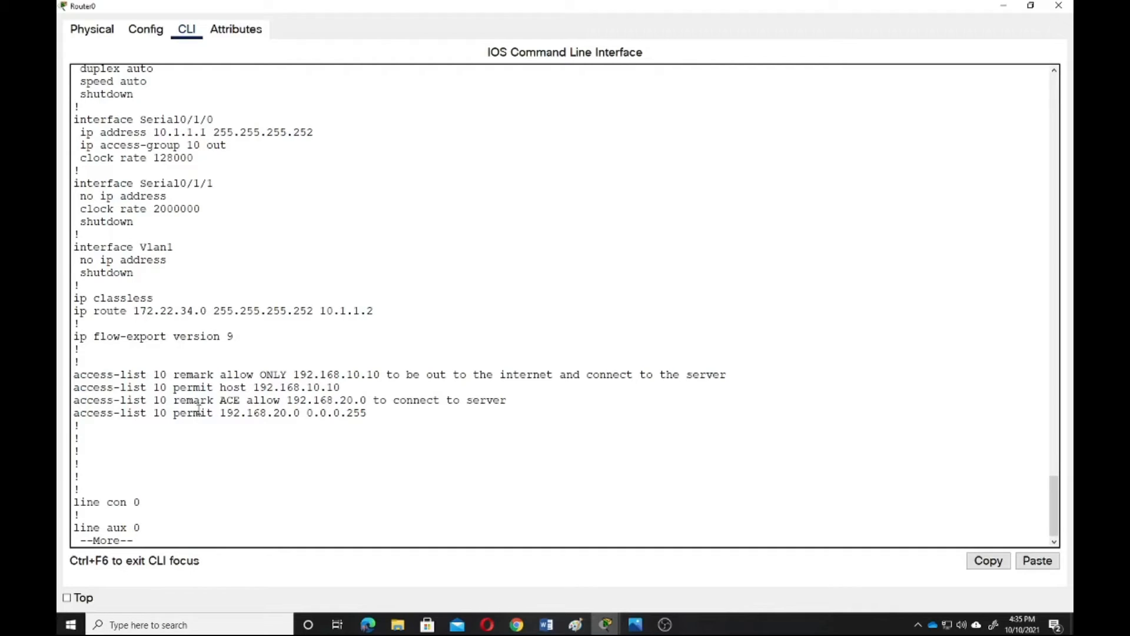
{"action": "key", "text": "space"}
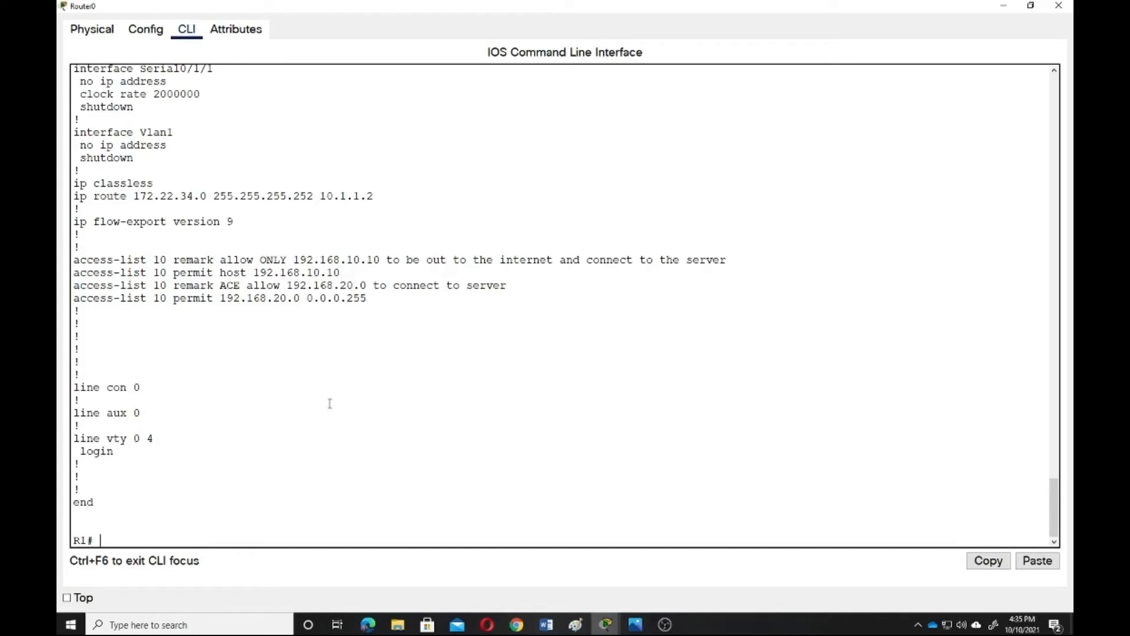
Close the router's window and return to the network topology in Packet Tracer
{"action": "left_click", "coordinate": [1003, 6]}
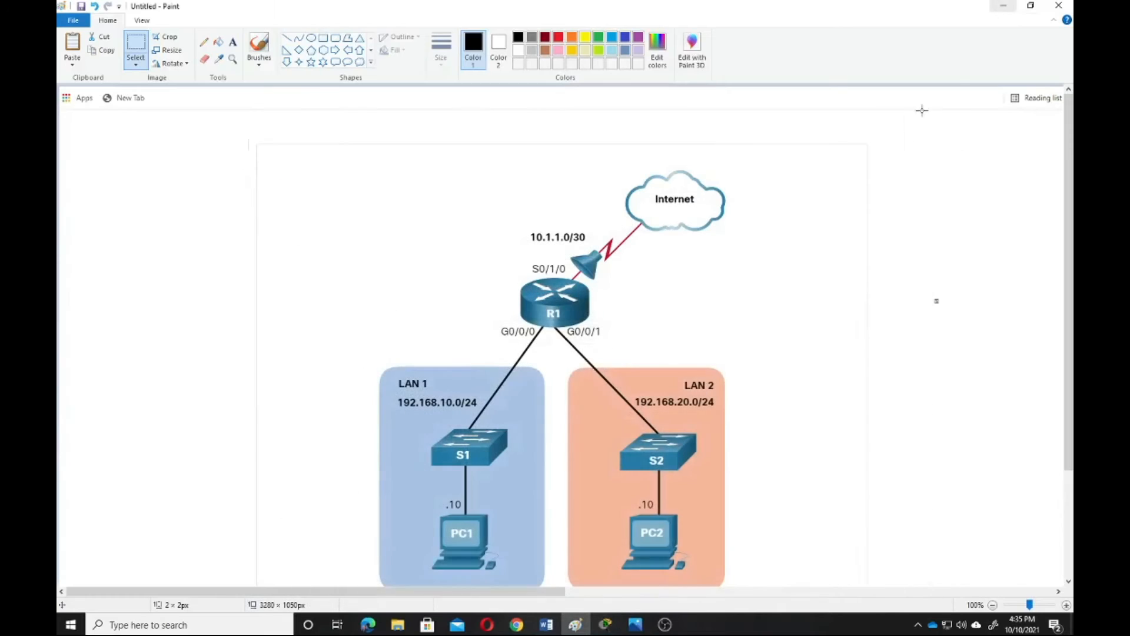
{"action": "left_click", "coordinate": [605, 624]}
{"action": "left_click", "coordinate": [539, 578]}
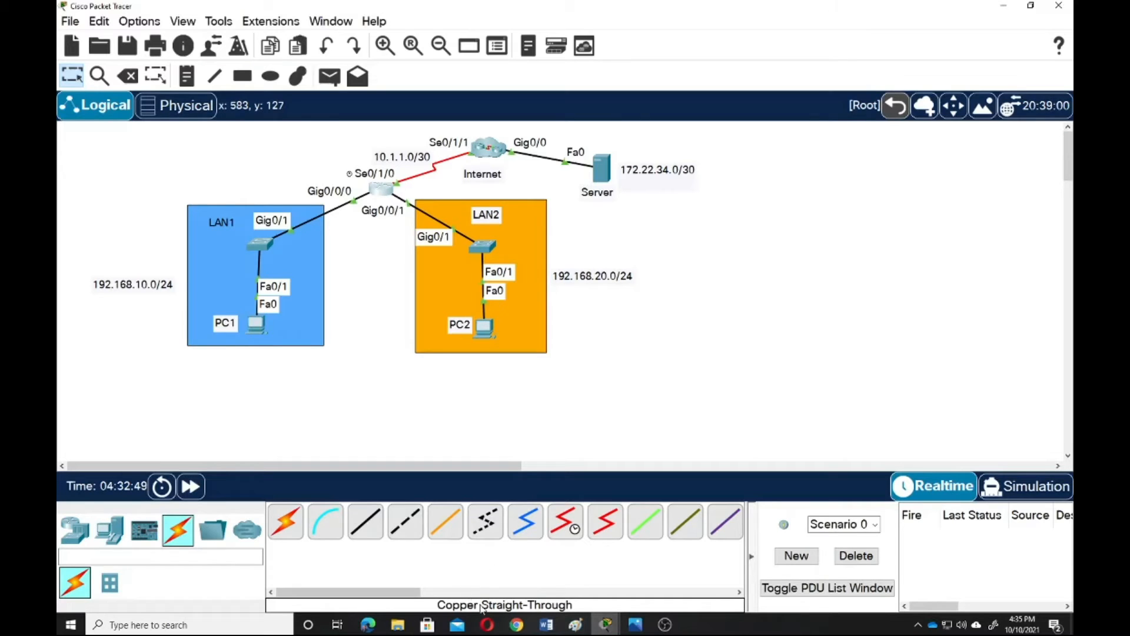
{"action": "left_click", "coordinate": [602, 625]}
{"action": "left_click", "coordinate": [666, 580]}
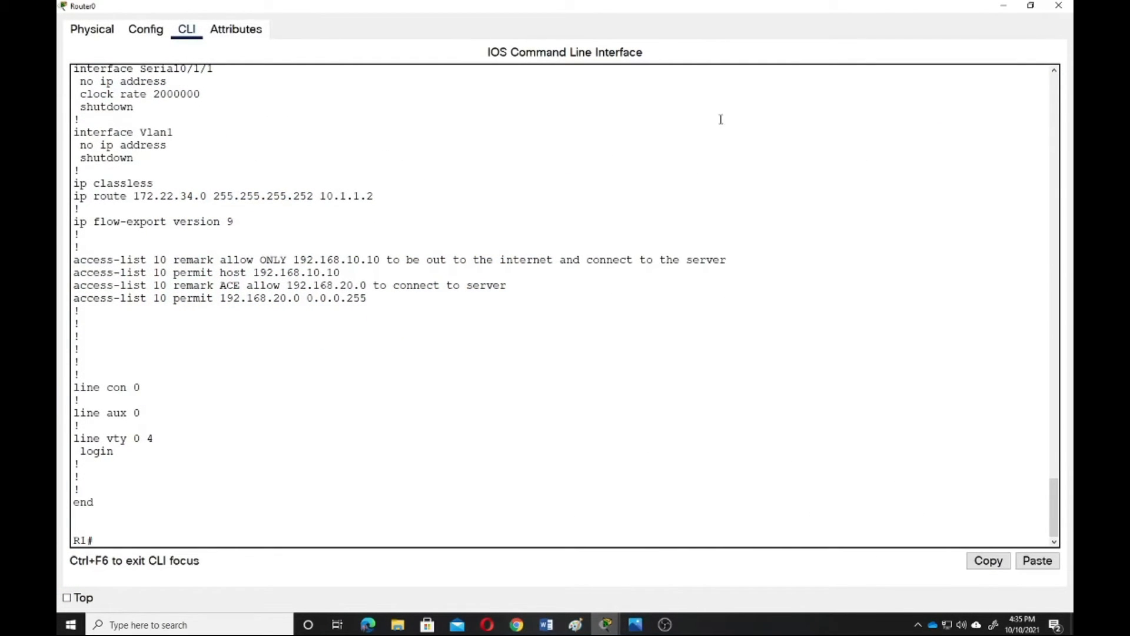
{"action": "left_click", "coordinate": [1058, 6]}
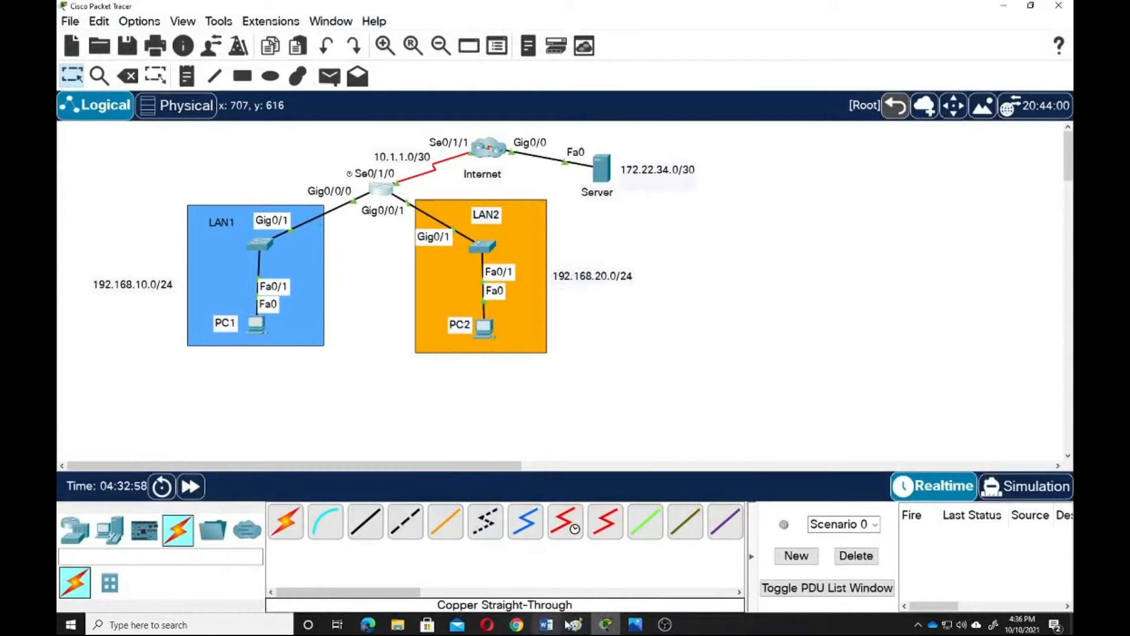
{"action": "left_click", "coordinate": [605, 625]}
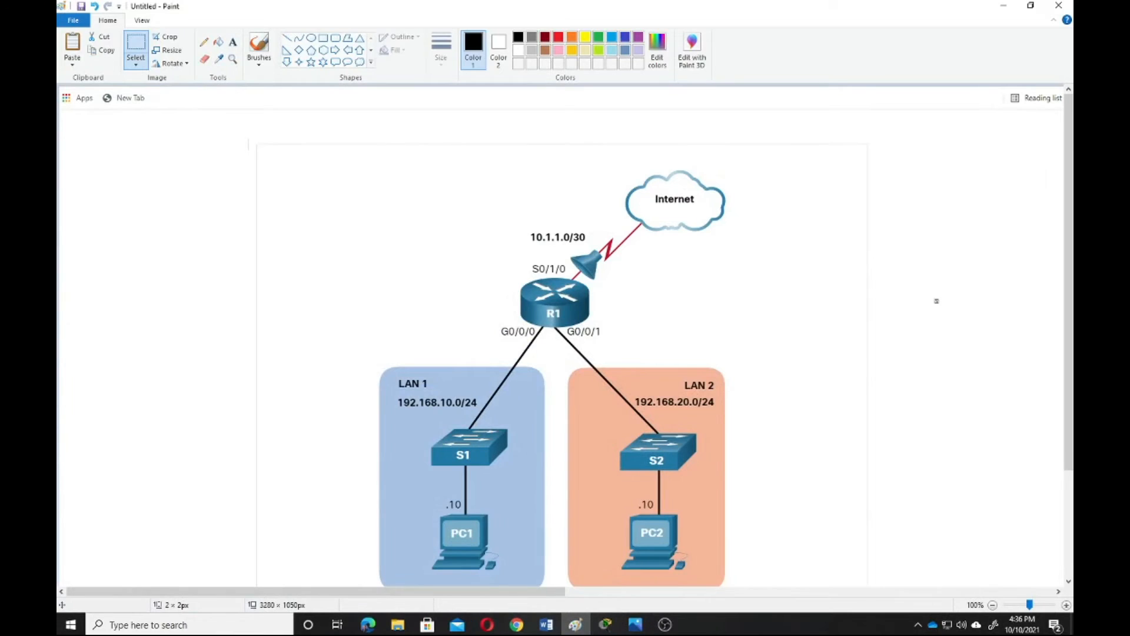
{"action": "key", "text": "alt+Tab"}
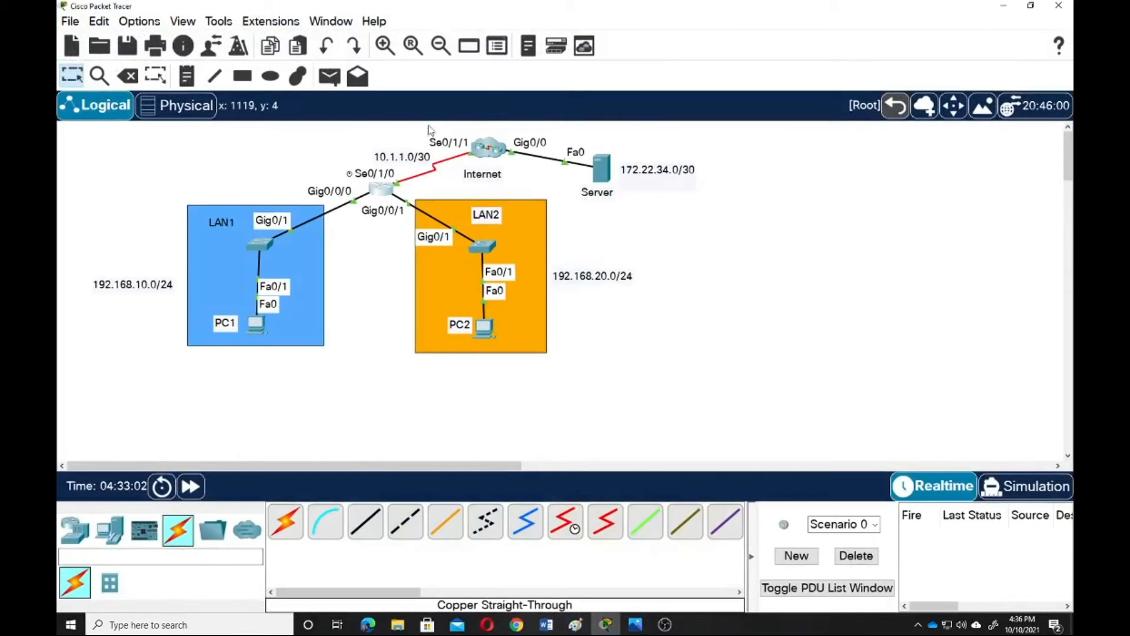
Ping the server at 172.22.34.2 from the command prompt of PC1 in LAN1, and put the PC's window away
{"action": "left_click", "coordinate": [256, 327]}
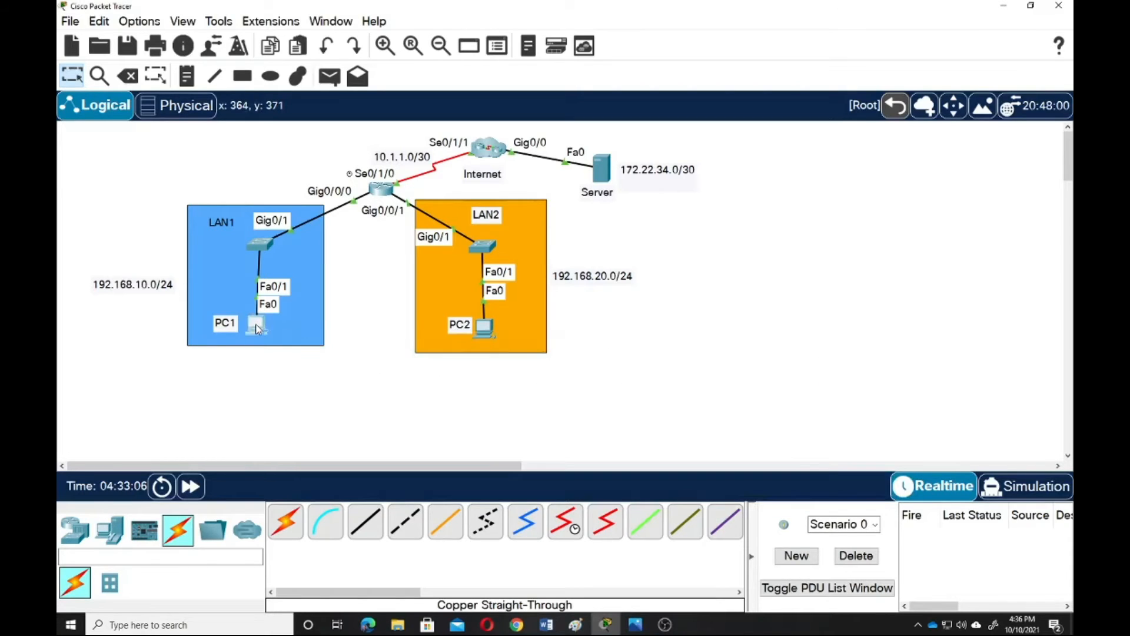
{"action": "left_click_drag", "start_coordinate": [649, 99], "coordinate": [792, 98]}
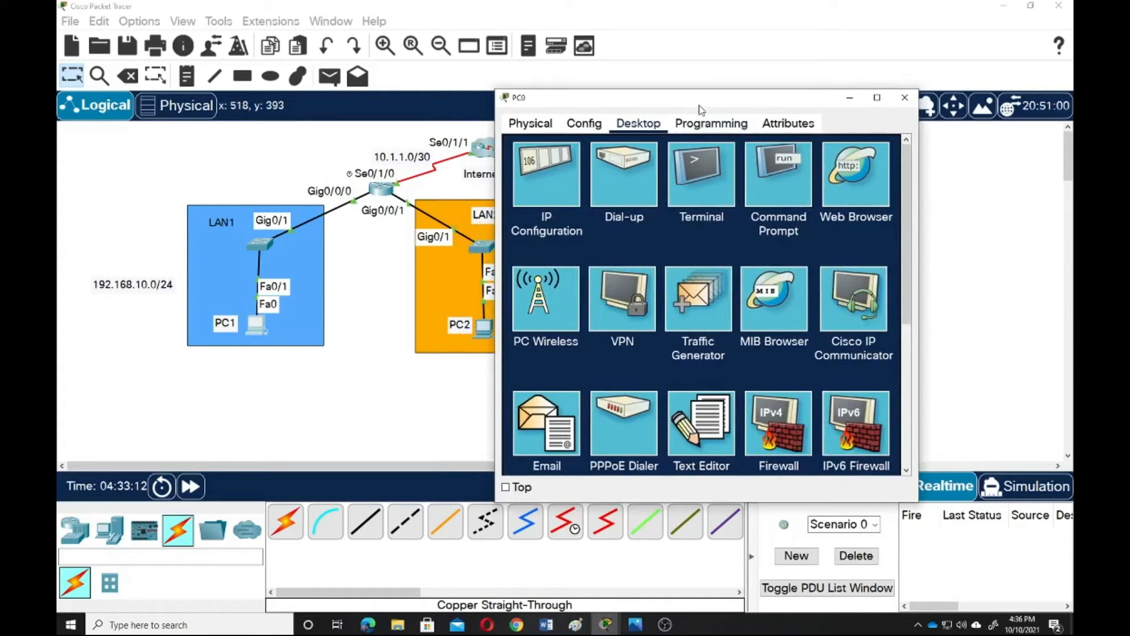
{"action": "left_click_drag", "start_coordinate": [701, 109], "coordinate": [699, 331]}
{"action": "left_click", "coordinate": [786, 229]}
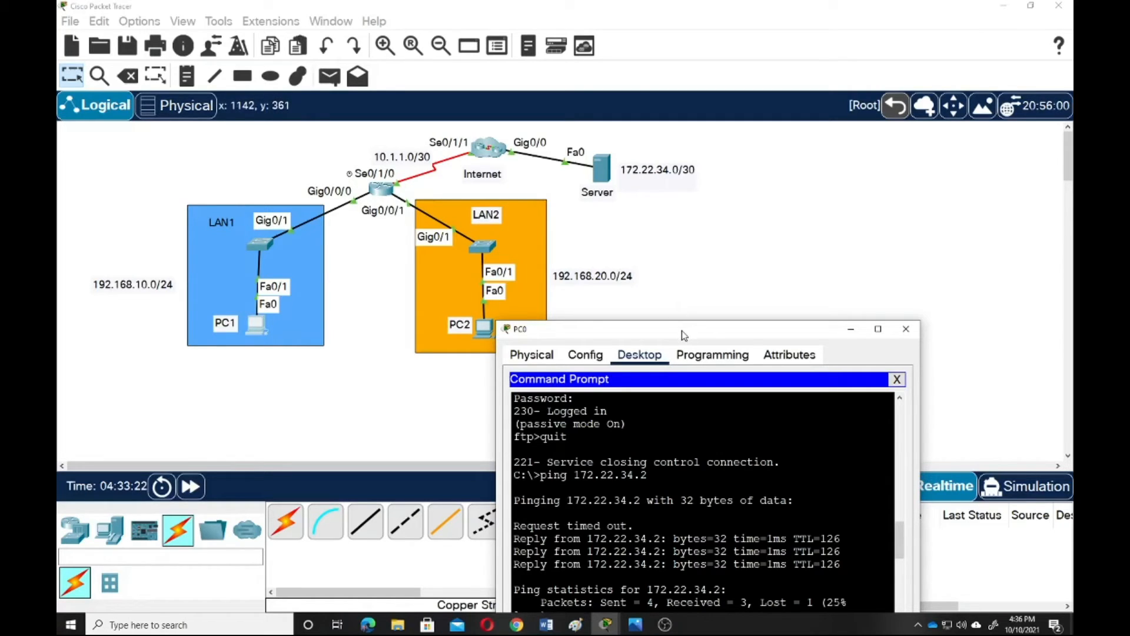
{"action": "left_click_drag", "start_coordinate": [681, 331], "coordinate": [708, 82]}
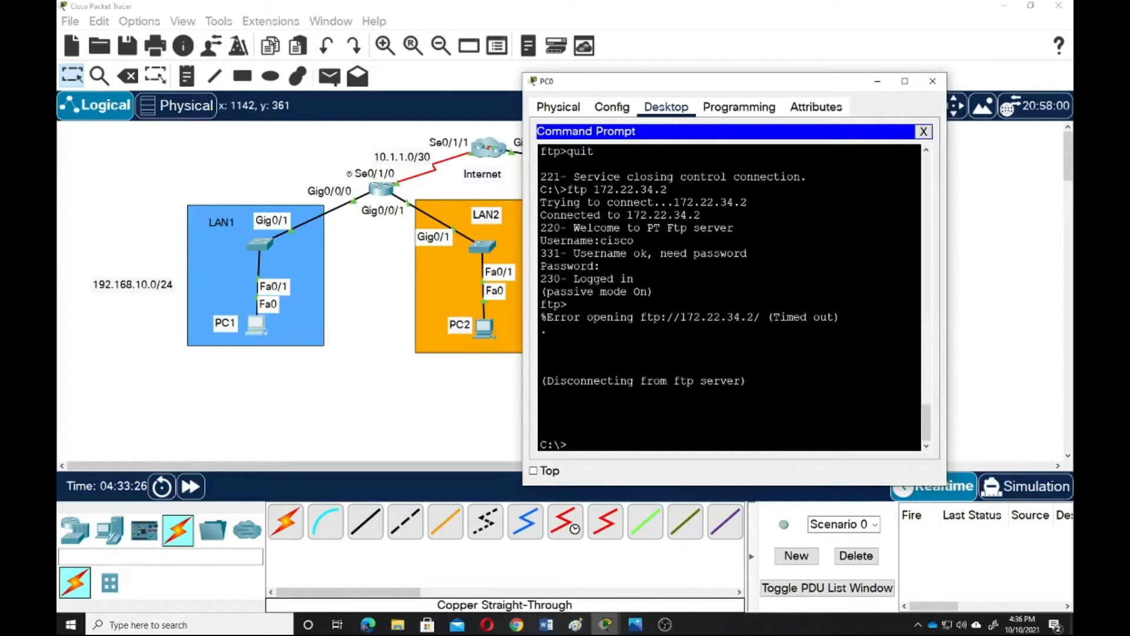
{"action": "type", "text": "ping 172.22.34"}
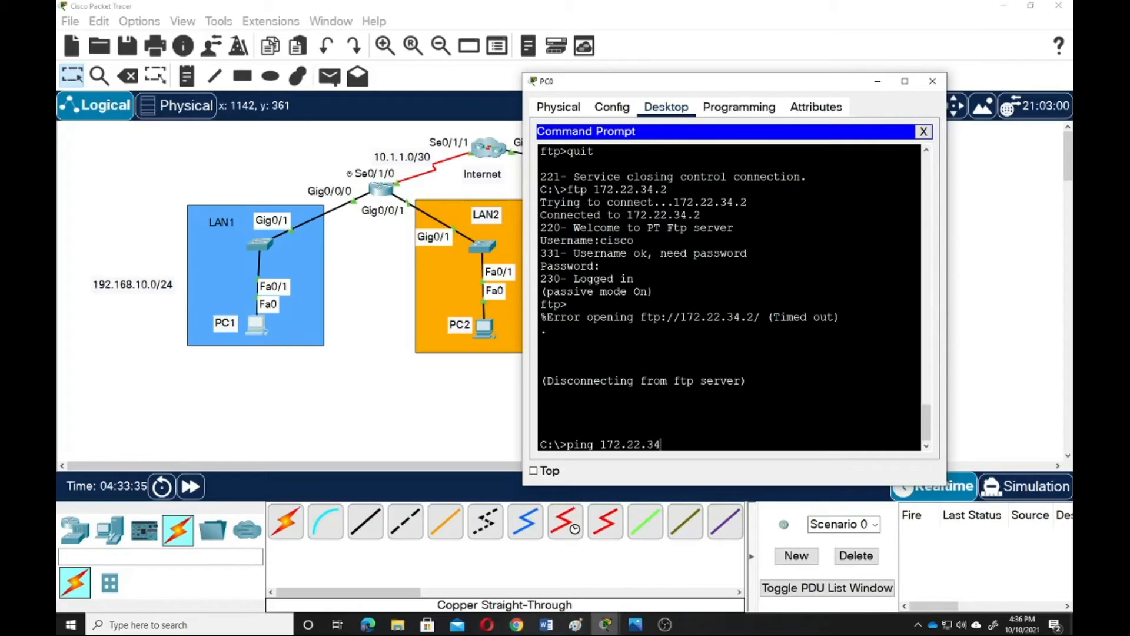
{"action": "type", "text": ".2"}
{"action": "key", "text": "Return"}
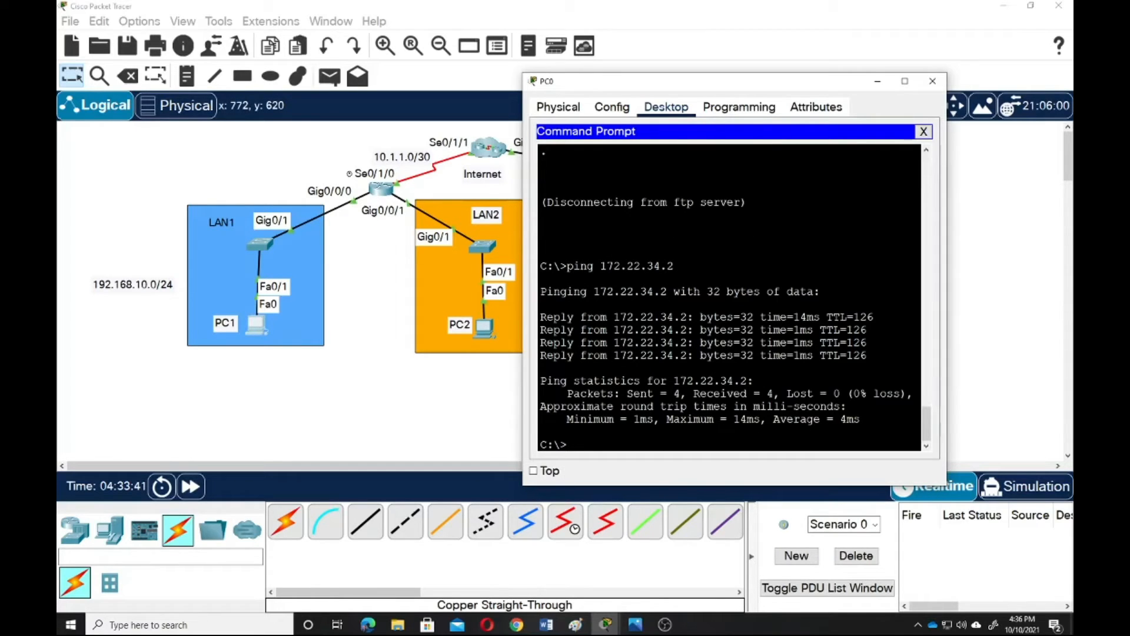
{"action": "left_click", "coordinate": [877, 82]}
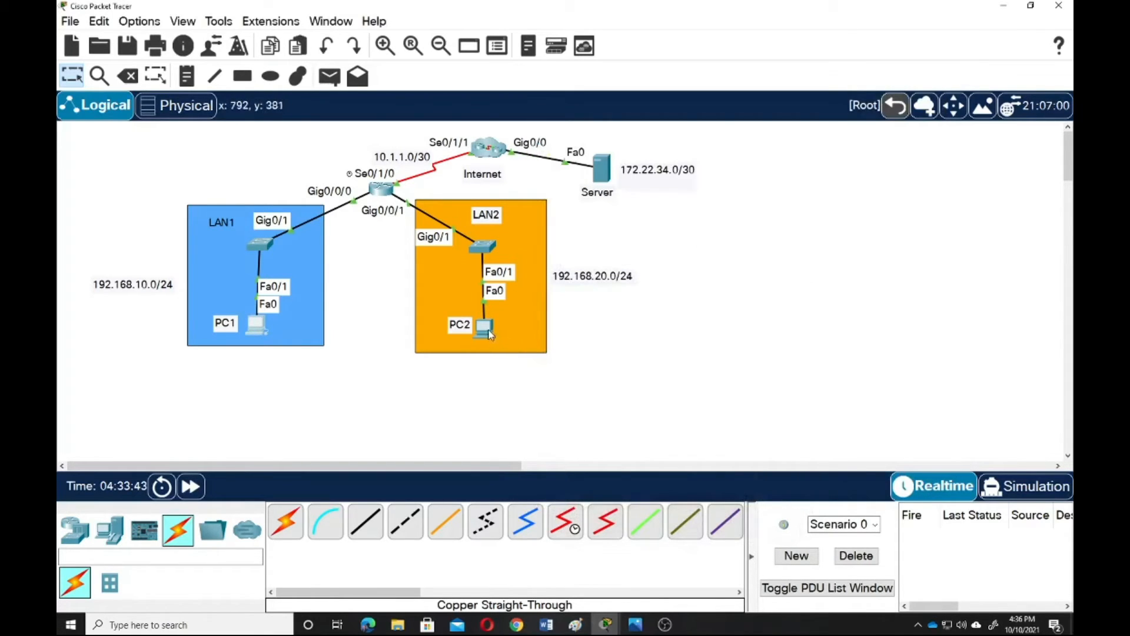
Ping the server at 172.22.34.2 from the command prompt of PC2 in LAN2, and put the PC's window away
{"action": "left_click", "coordinate": [257, 324]}
{"action": "left_click", "coordinate": [654, 177]}
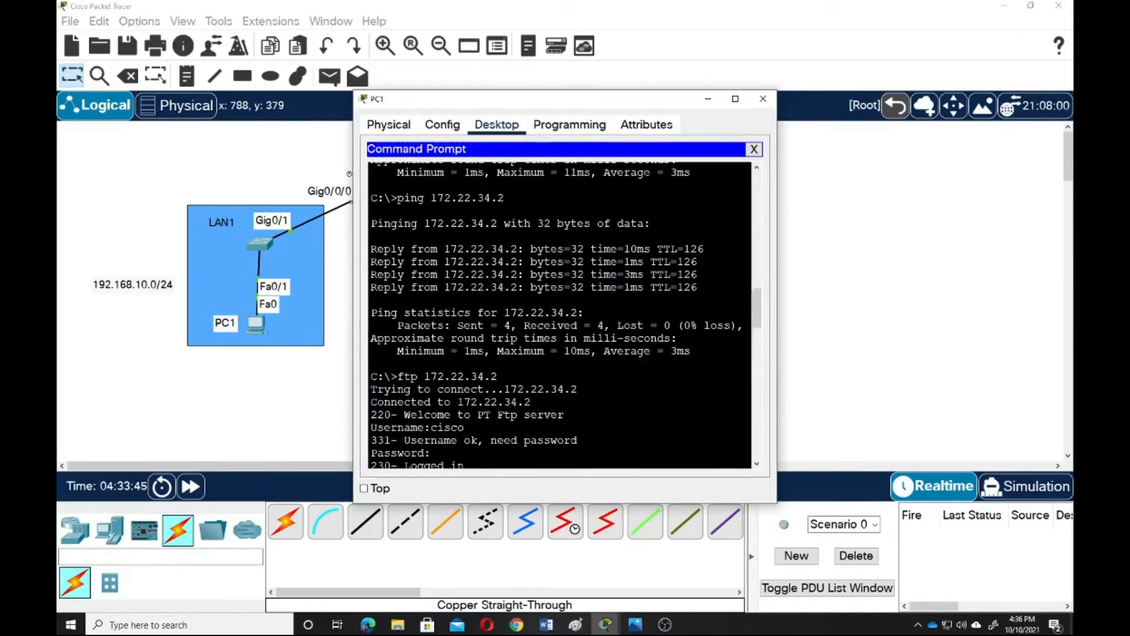
{"action": "key", "text": "Return"}
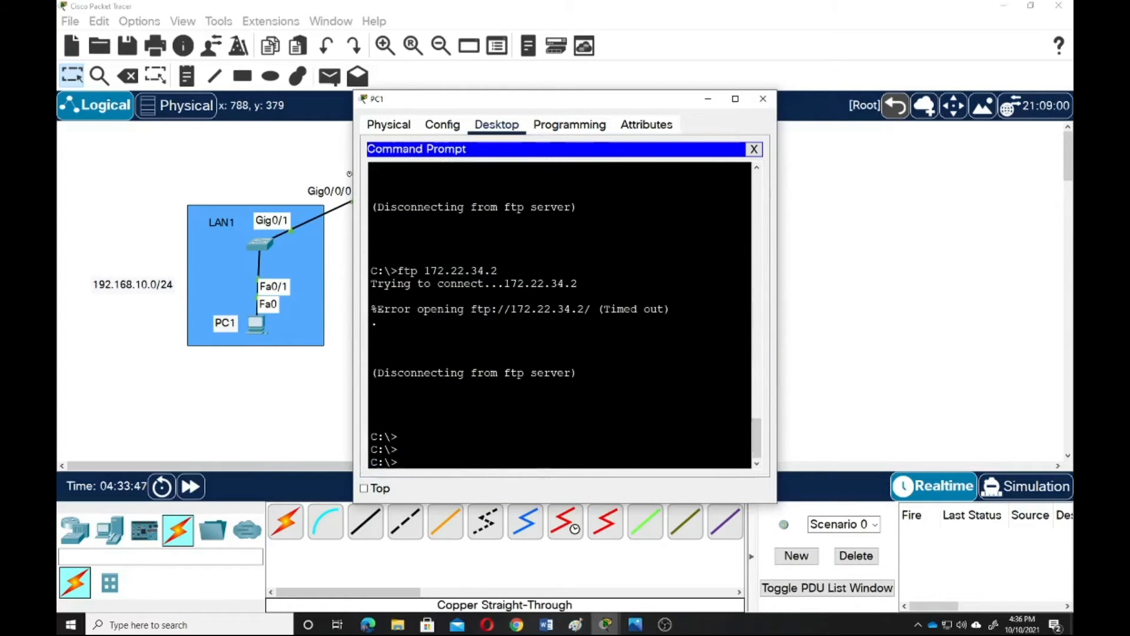
{"action": "type", "text": "ping 1"}
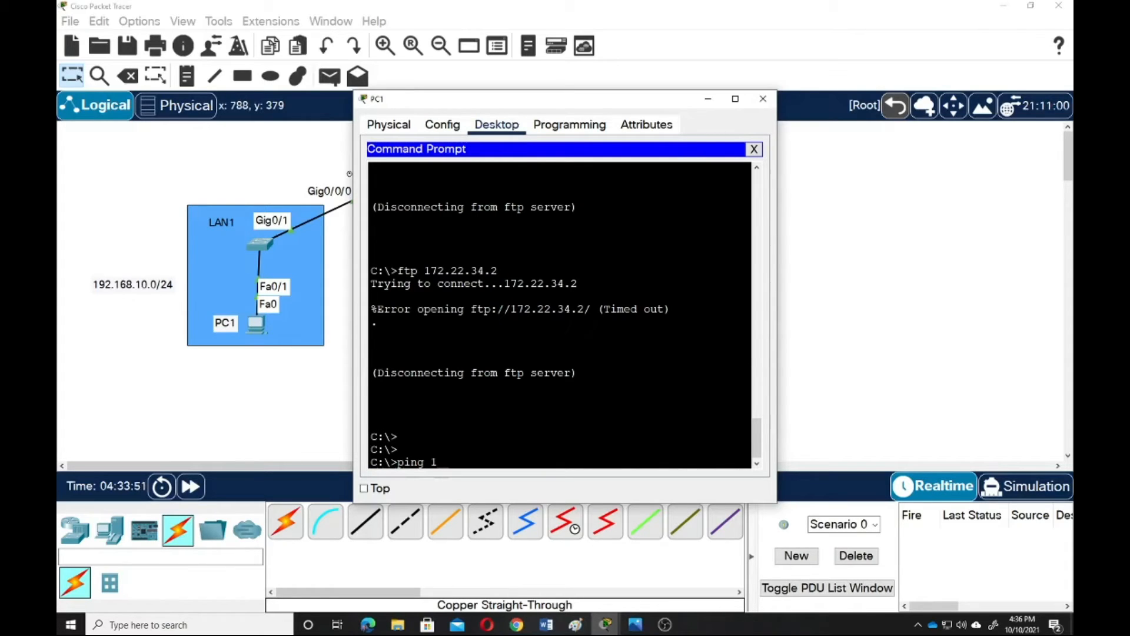
{"action": "type", "text": "72.22"}
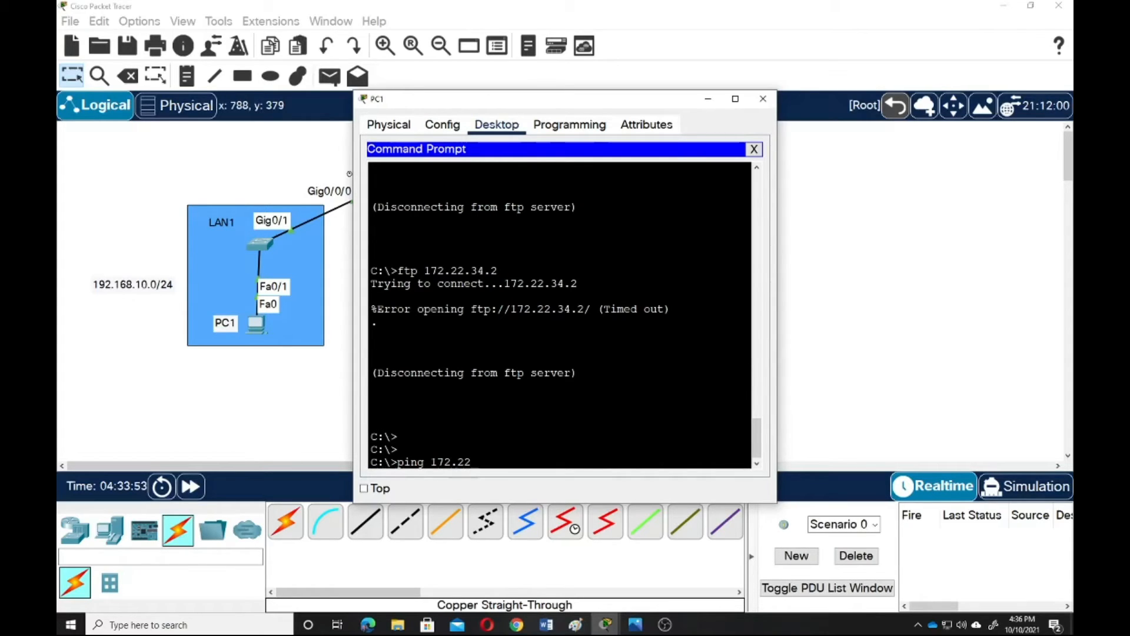
{"action": "type", "text": ".34.2"}
{"action": "key", "text": "Return"}
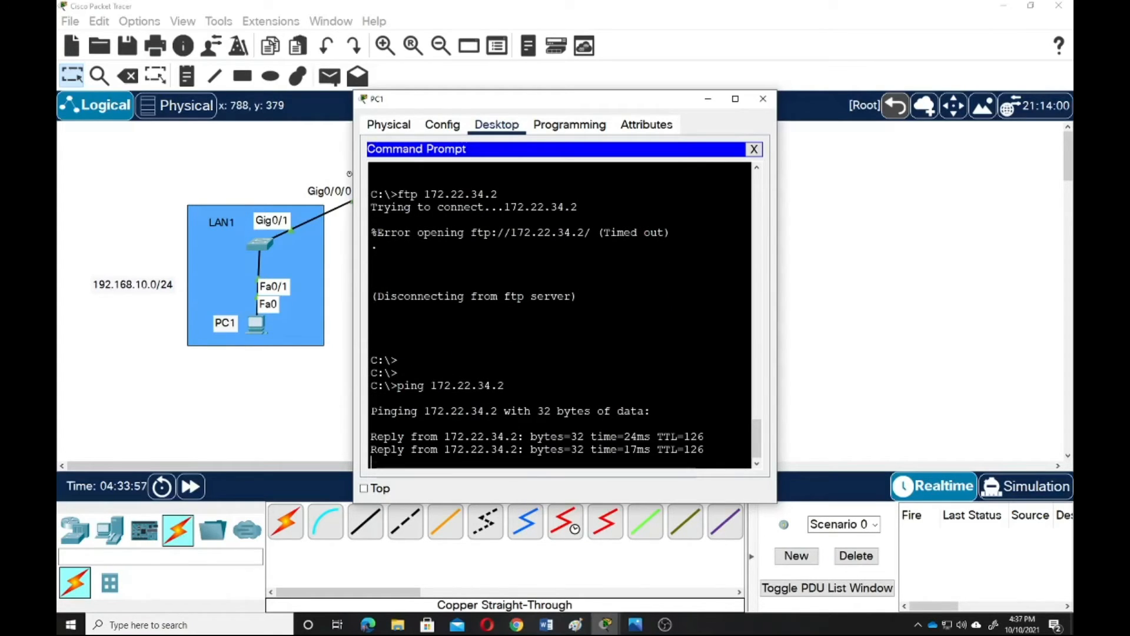
{"action": "left_click", "coordinate": [710, 101]}
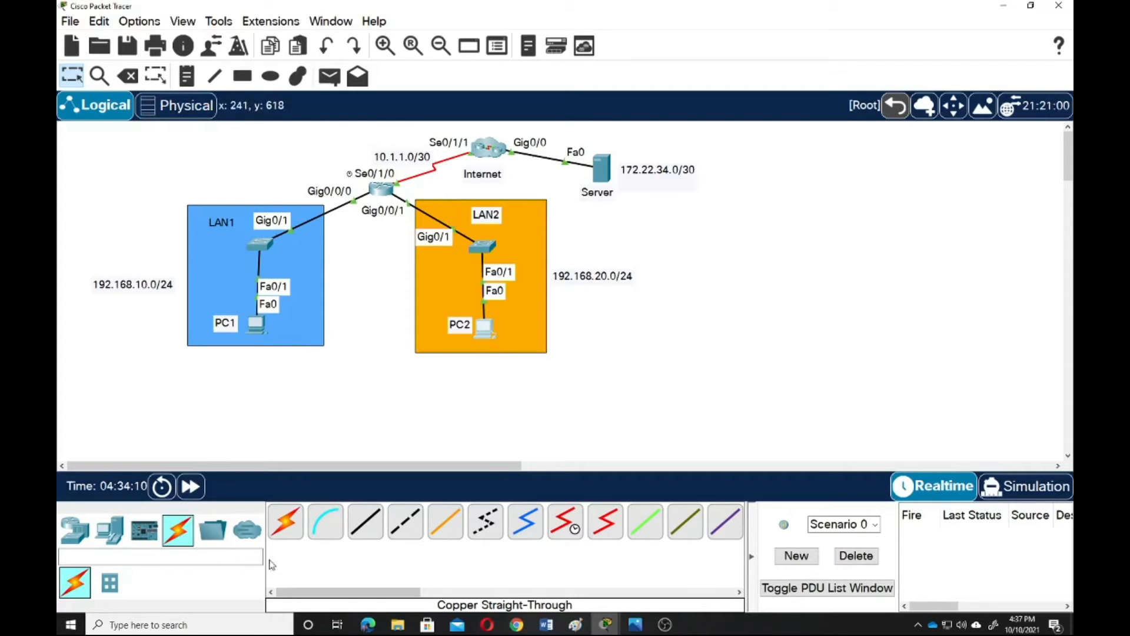
Add a PC beside LAN1 and cable its FastEthernet0 to FastEthernet0/2 on the LAN1 switch with copper straight-through
{"action": "left_click", "coordinate": [114, 541]}
{"action": "left_click_drag", "start_coordinate": [285, 518], "coordinate": [111, 241]}
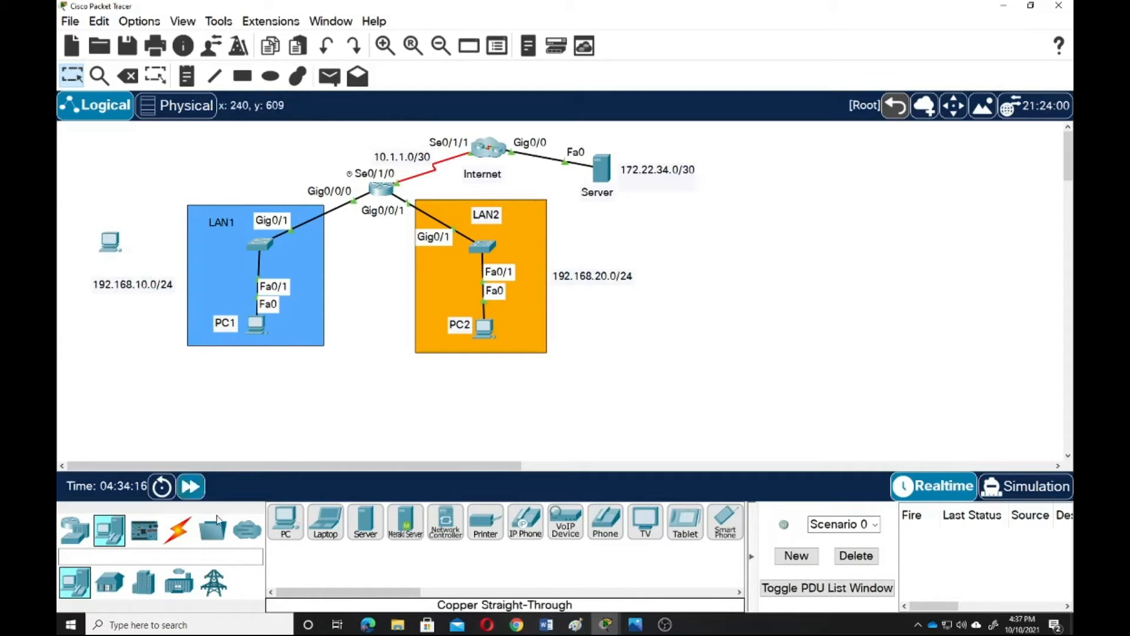
{"action": "left_click", "coordinate": [177, 530]}
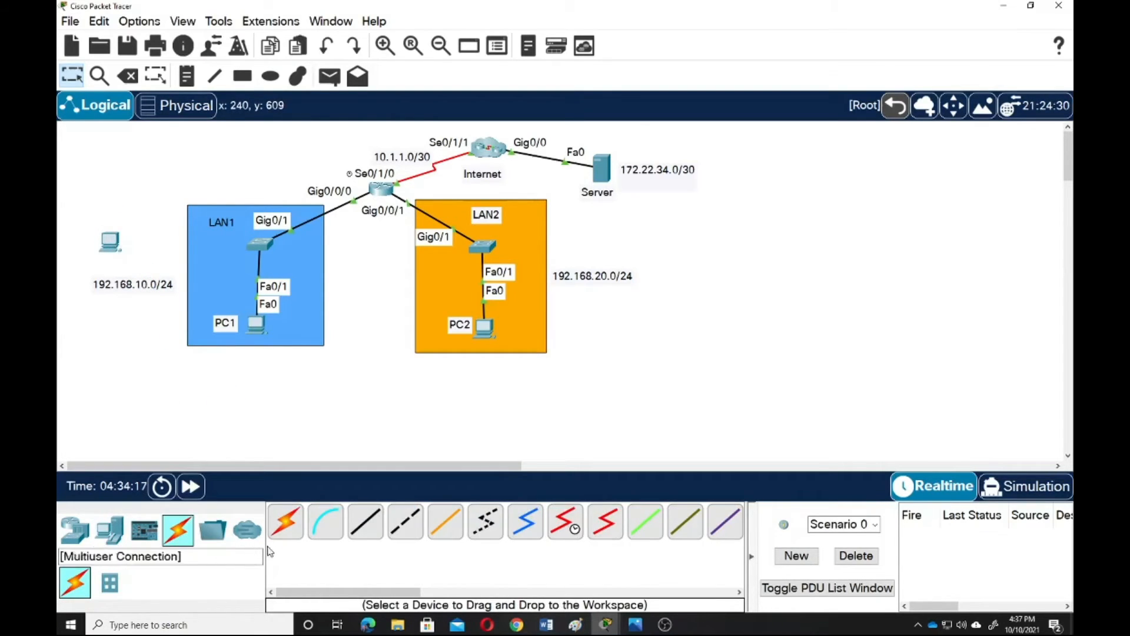
{"action": "left_click", "coordinate": [365, 522]}
{"action": "left_click", "coordinate": [109, 242]}
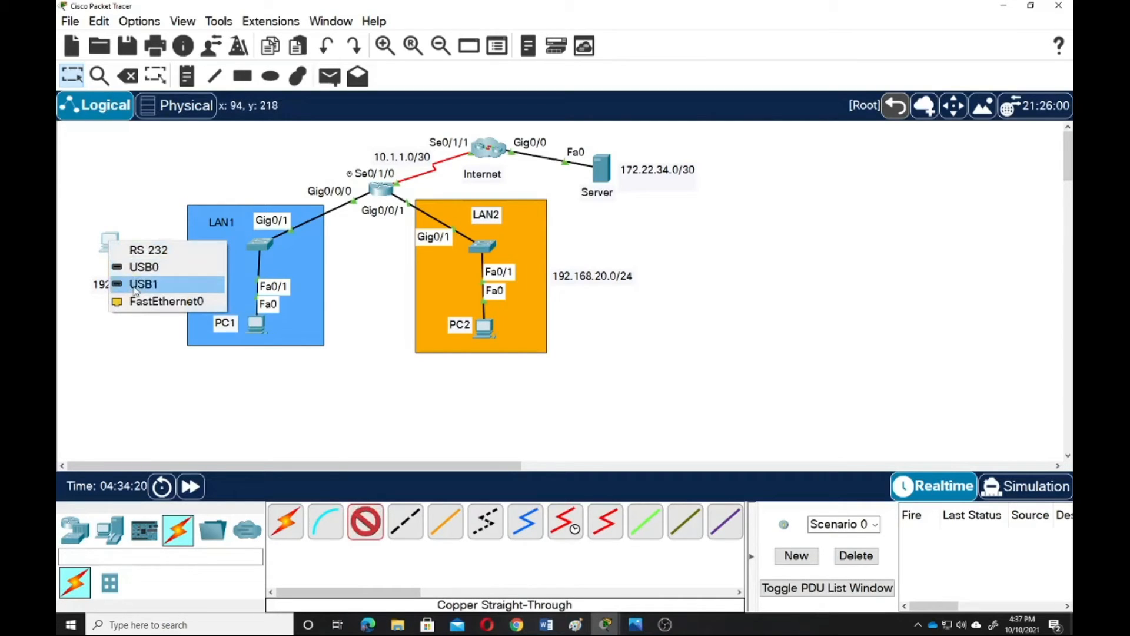
{"action": "left_click", "coordinate": [154, 300]}
{"action": "left_click", "coordinate": [257, 243]}
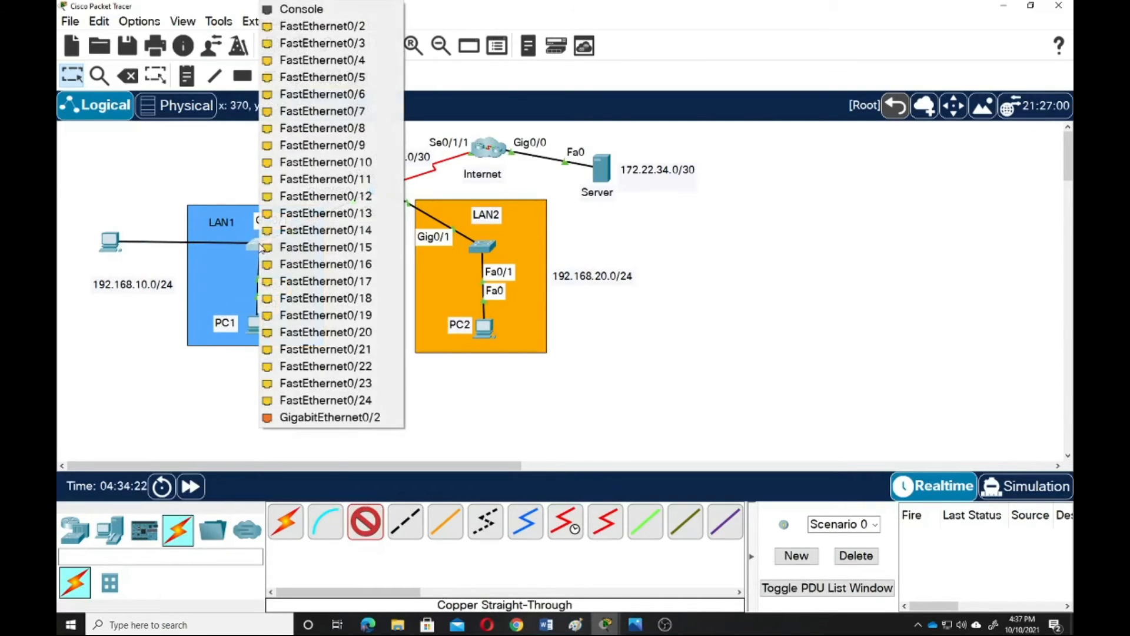
{"action": "left_click", "coordinate": [342, 27]}
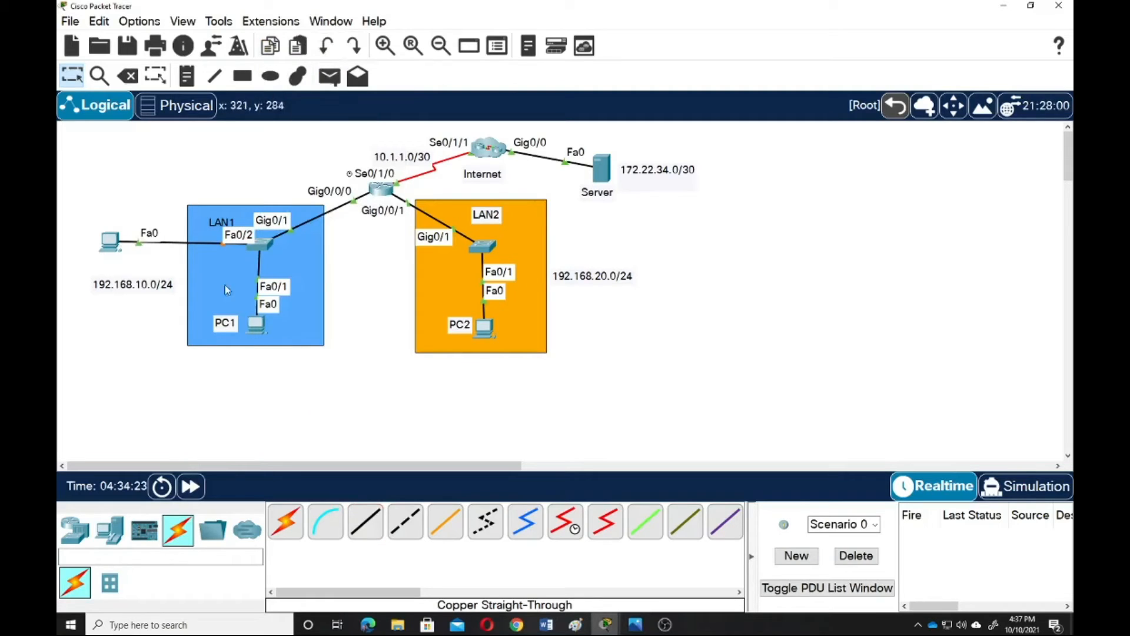
Give the added PC beside LAN1 the static IPv4 address 192.168.10.5 with subnet mask 255.255.255.0
{"action": "left_click", "coordinate": [109, 241]}
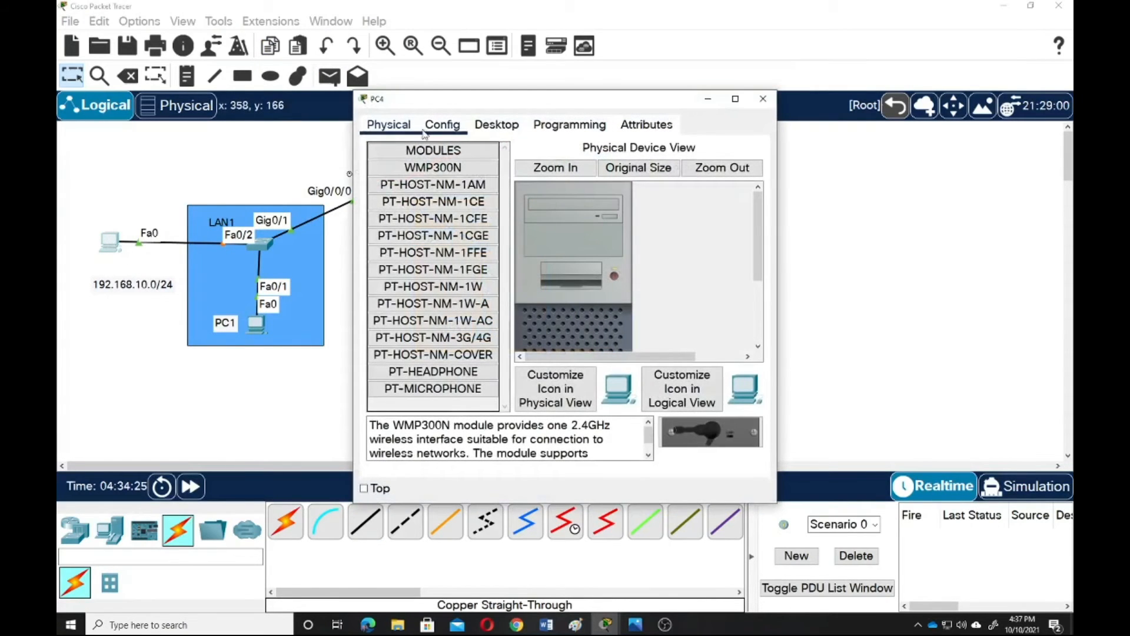
{"action": "left_click", "coordinate": [497, 126]}
{"action": "left_click", "coordinate": [393, 176]}
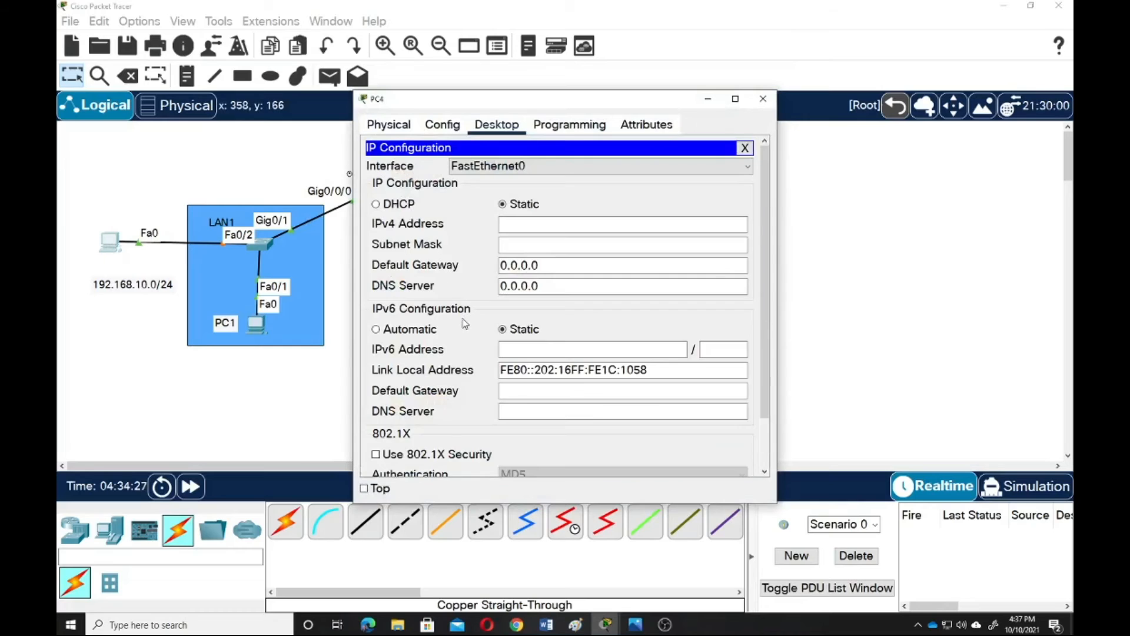
{"action": "left_click", "coordinate": [514, 229]}
{"action": "type", "text": "192"}
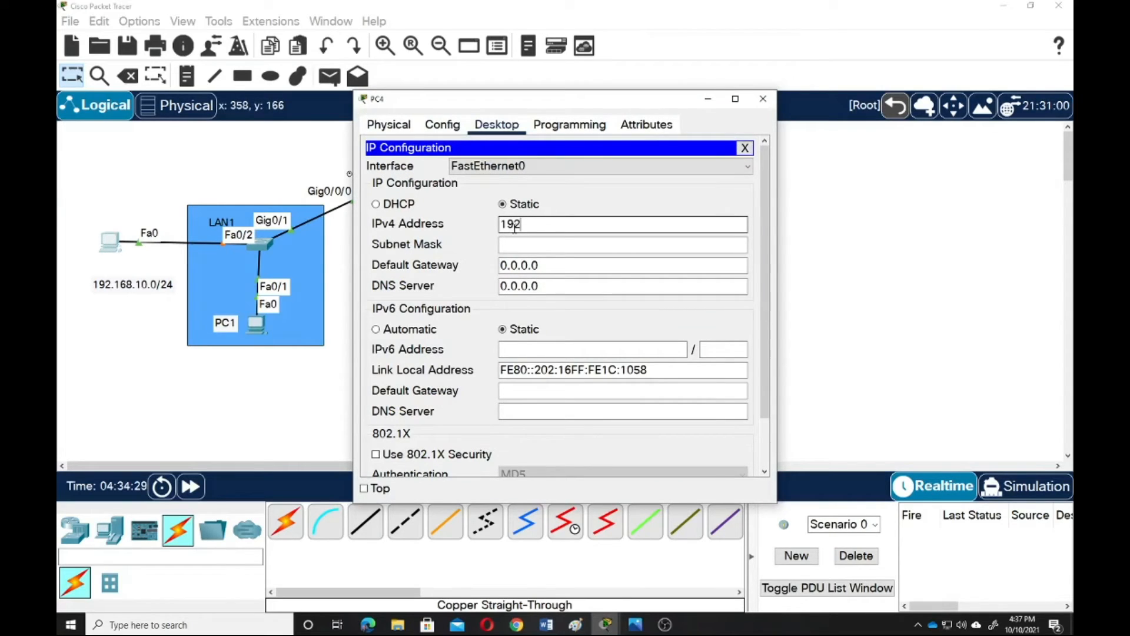
{"action": "type", "text": ".168.10.5"}
{"action": "key", "text": "Tab"}
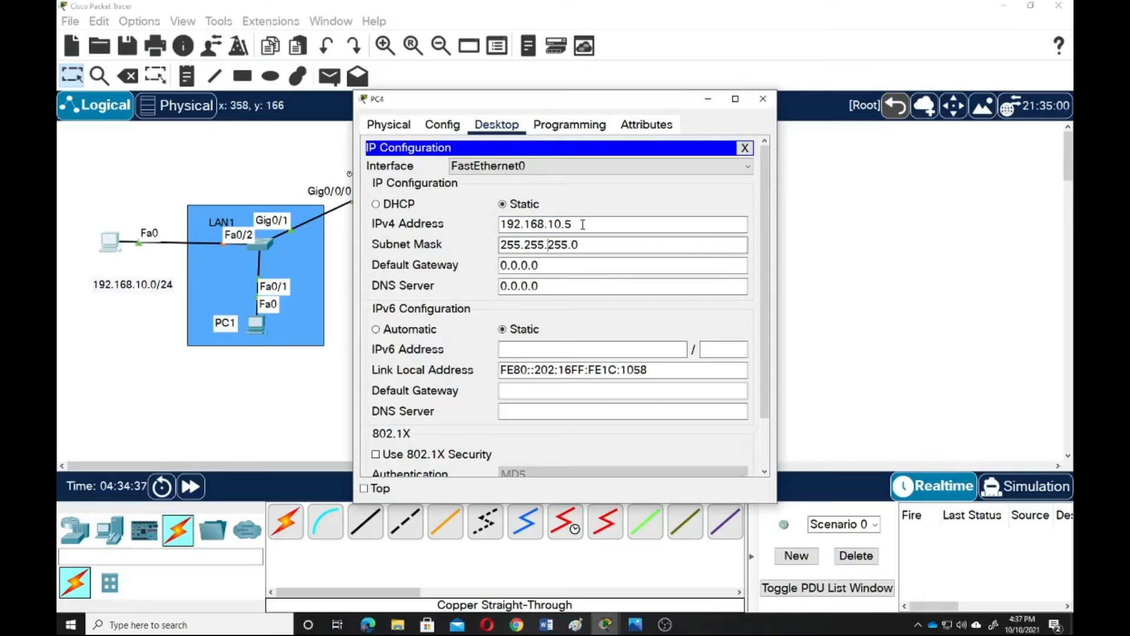
Set the default gateway of the added LAN1 PC to 192.168.10.1 and close its window
{"action": "left_click_drag", "start_coordinate": [586, 224], "coordinate": [492, 222]}
{"action": "key", "text": "ctrl+c"}
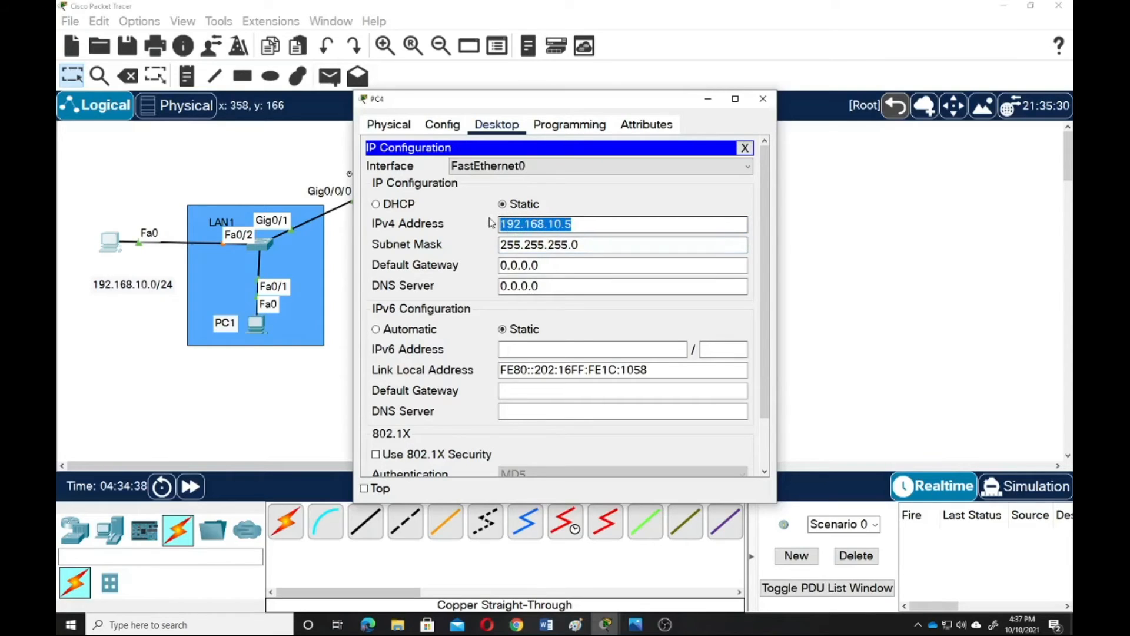
{"action": "double_click", "coordinate": [500, 265]}
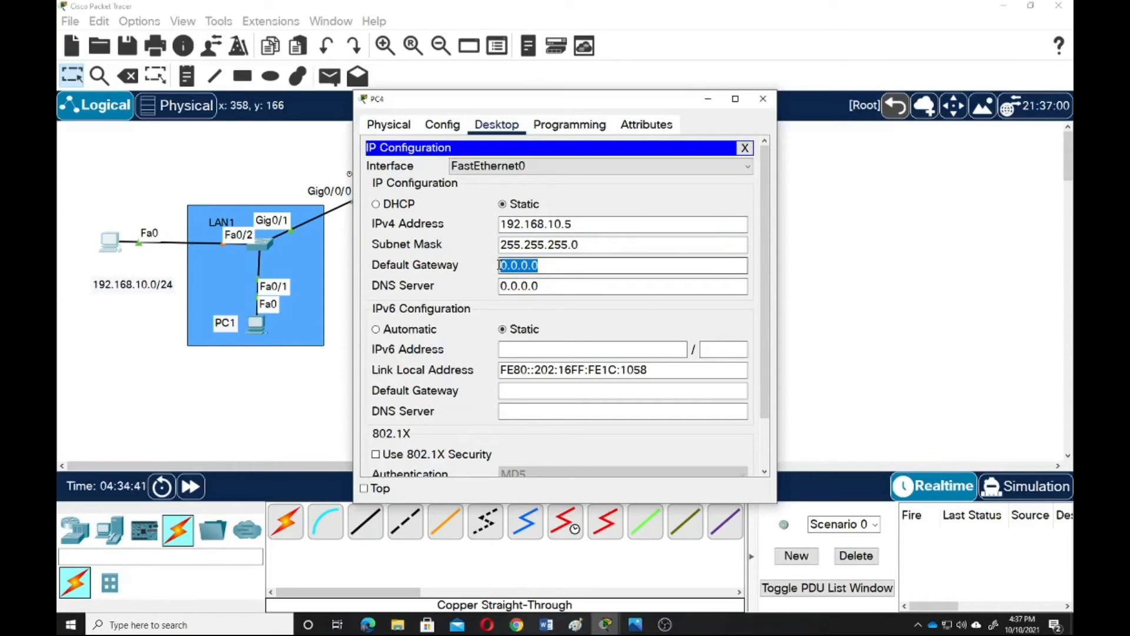
{"action": "key", "text": "ctrl+v"}
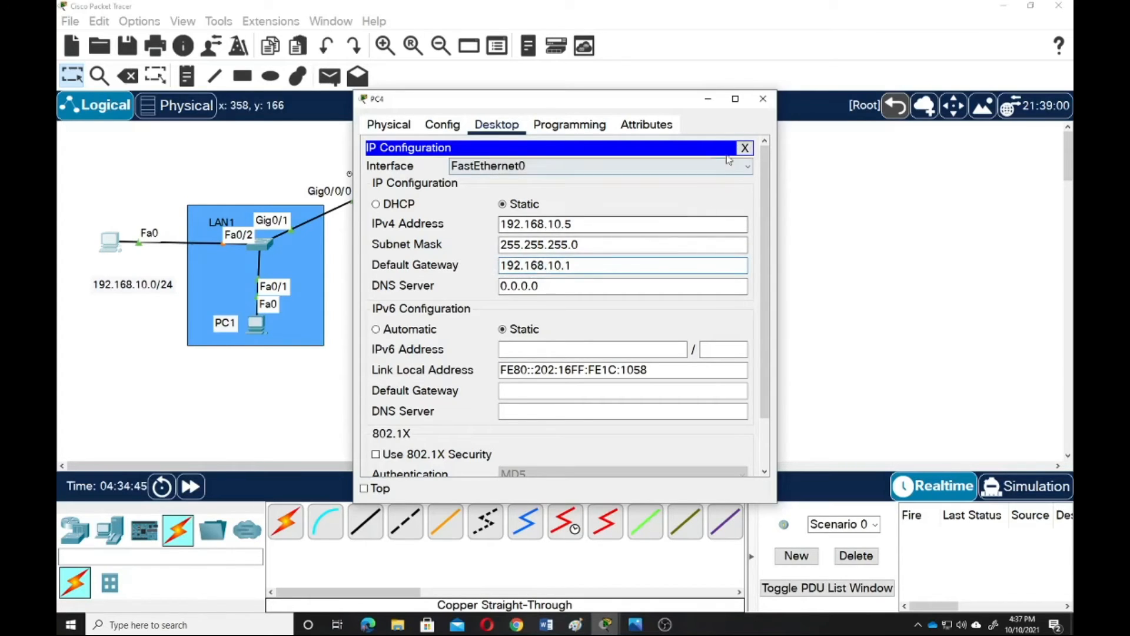
{"action": "left_click", "coordinate": [763, 100]}
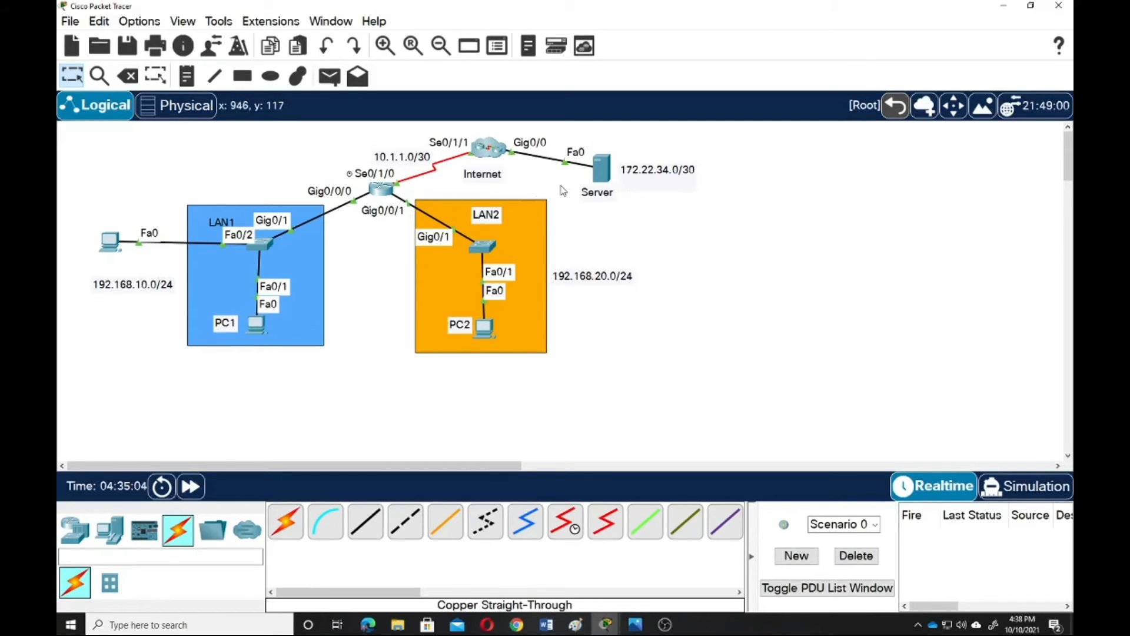
Ping the server at 172.22.34.2 from the command prompt of the added LAN1 PC, and close its window
{"action": "left_click", "coordinate": [111, 243]}
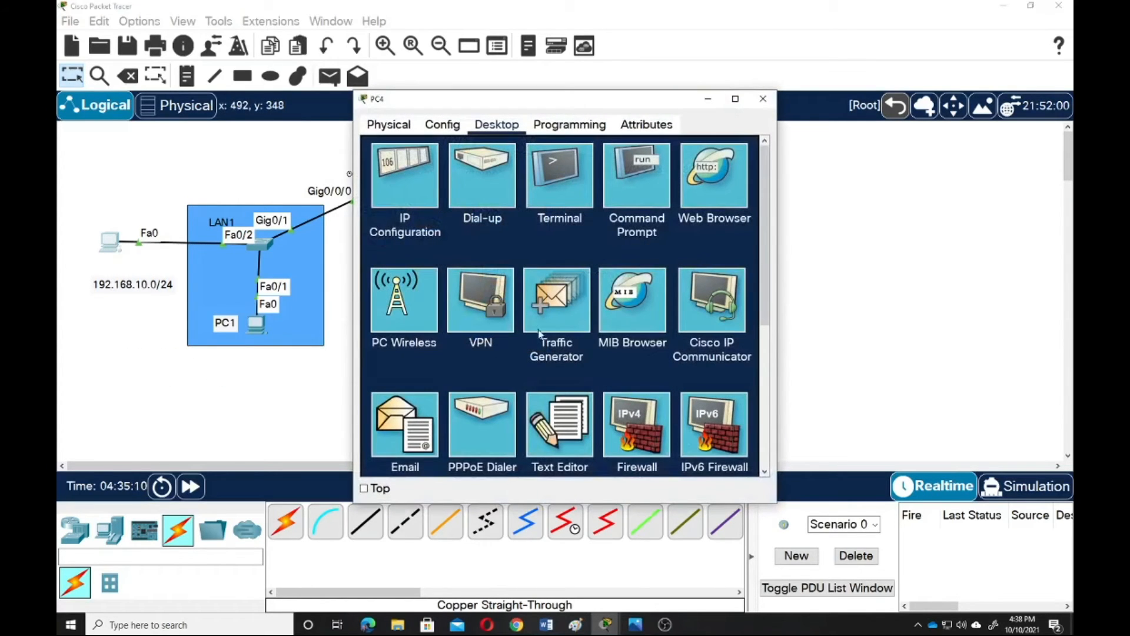
{"action": "left_click", "coordinate": [619, 182]}
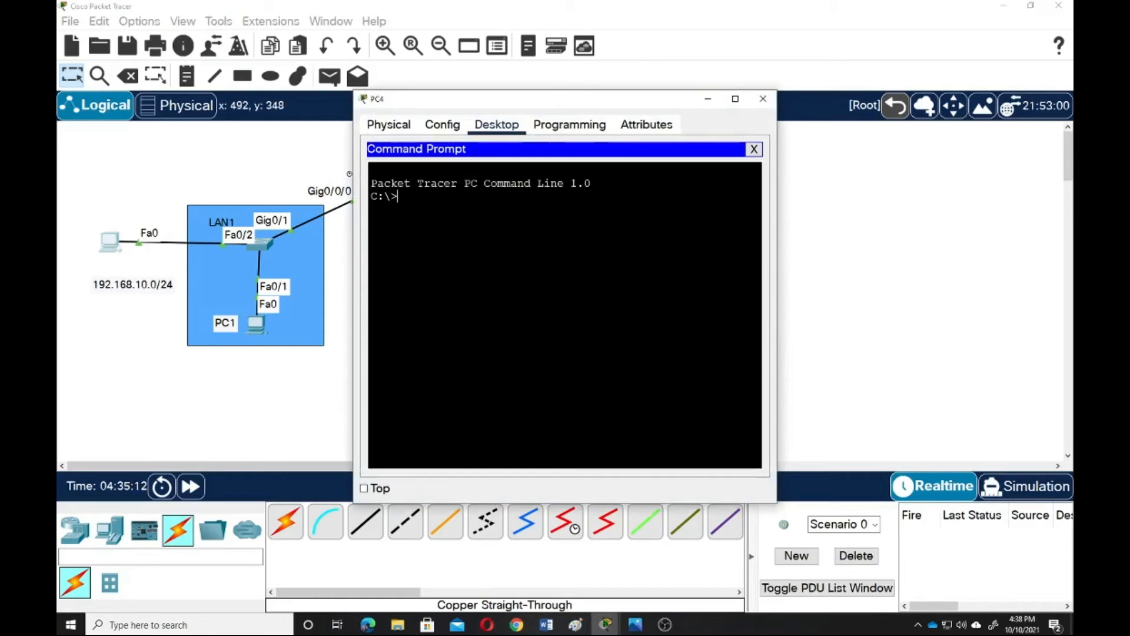
{"action": "type", "text": "ping"}
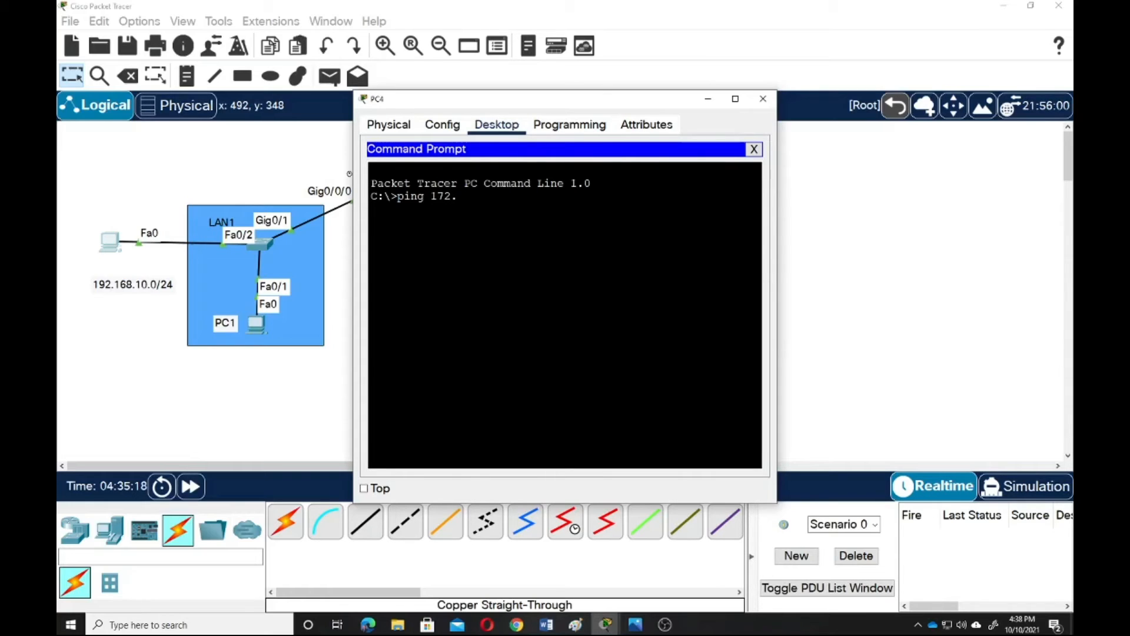
{"action": "type", "text": "172.22.34.2"}
{"action": "key", "text": "Return"}
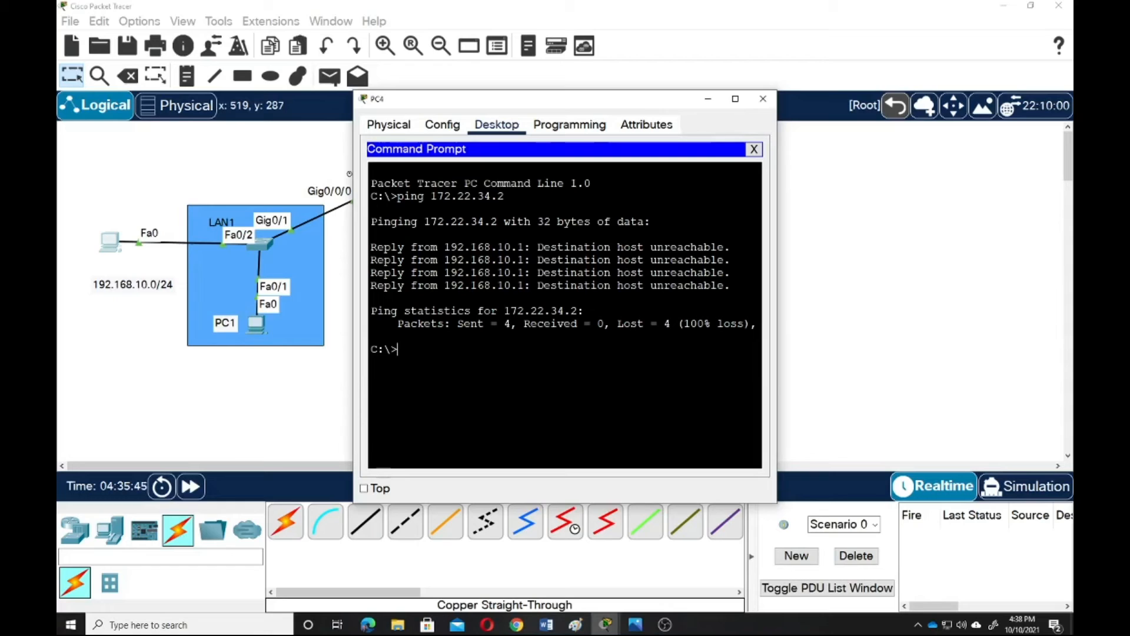
{"action": "left_click", "coordinate": [763, 101]}
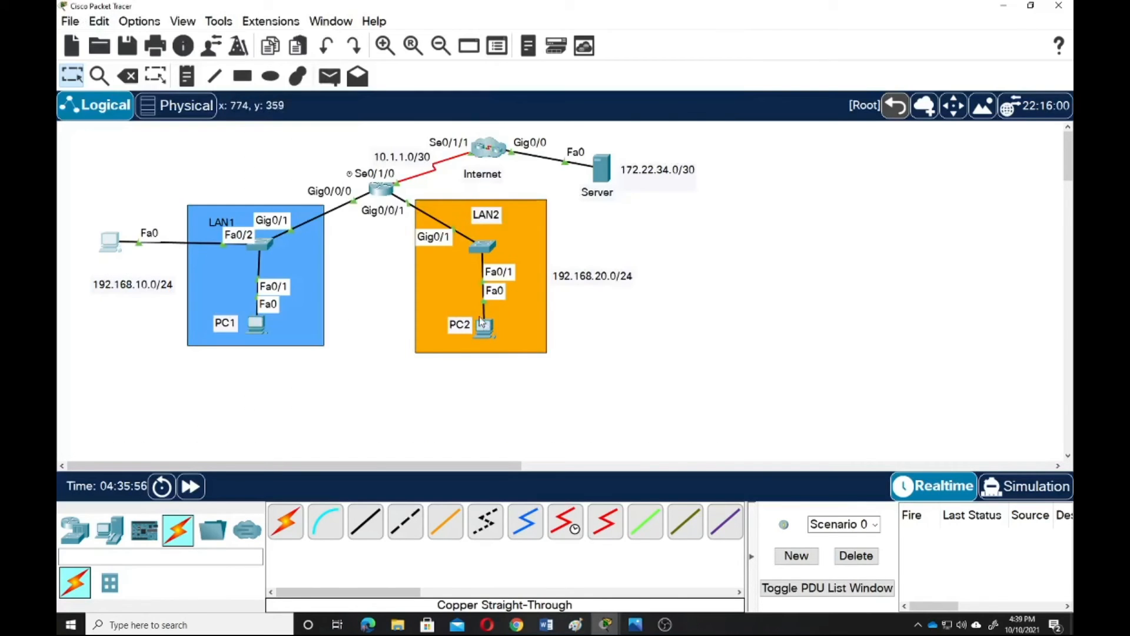
Add a PC beside LAN2 and cable its FastEthernet0 to FastEthernet0/2 on the LAN2 switch with copper straight-through
{"action": "left_click", "coordinate": [109, 533]}
{"action": "left_click", "coordinate": [286, 523]}
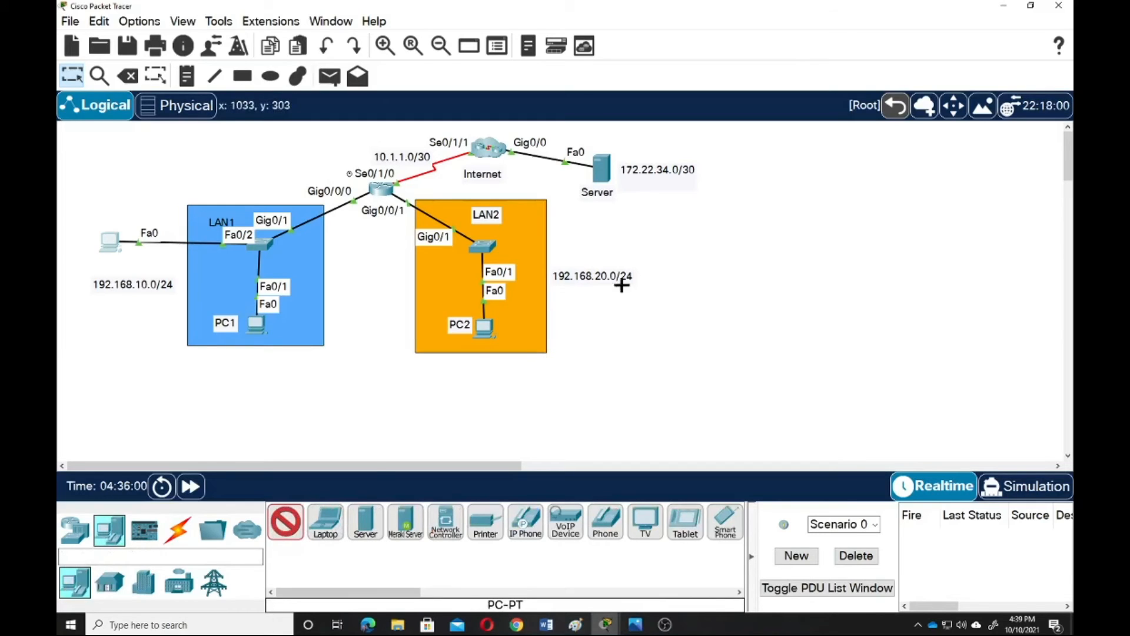
{"action": "left_click", "coordinate": [645, 241]}
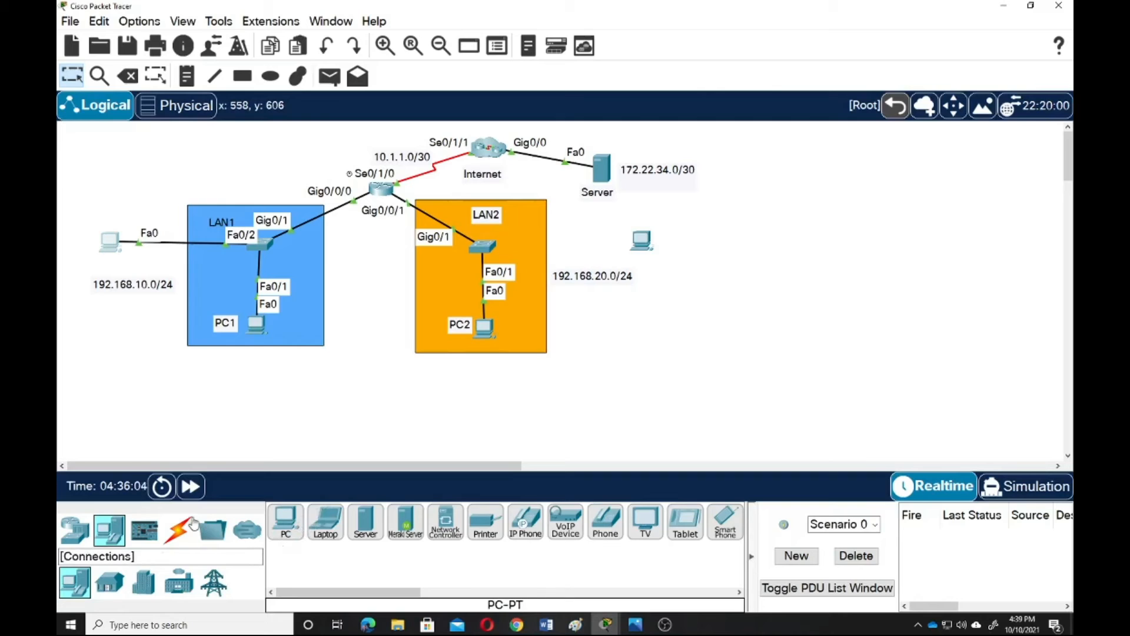
{"action": "left_click", "coordinate": [179, 540]}
{"action": "left_click", "coordinate": [365, 521]}
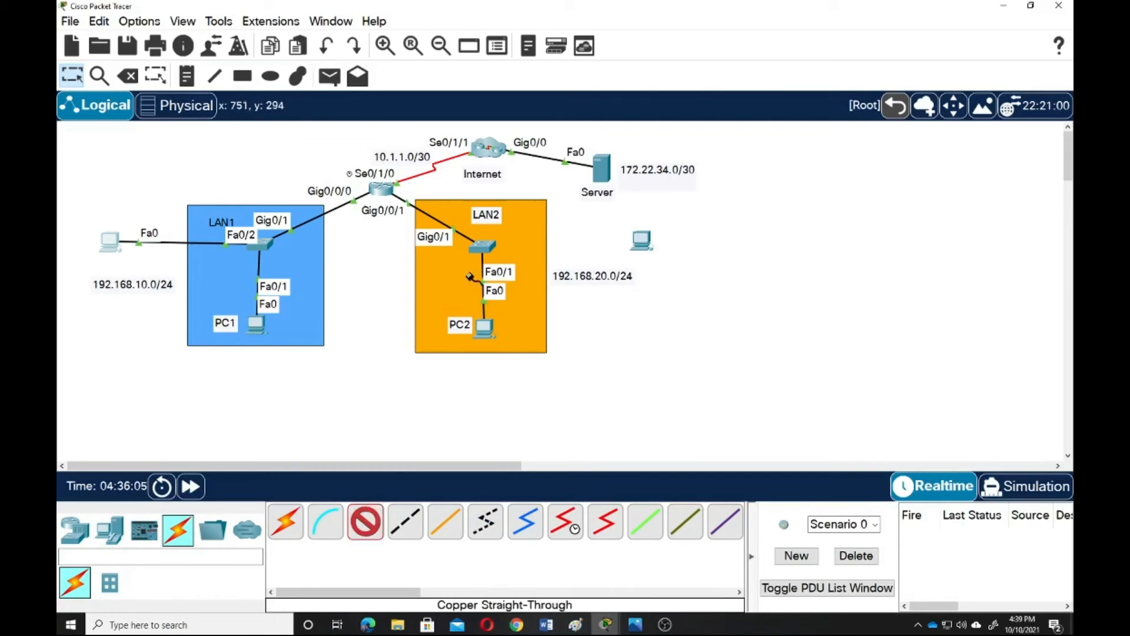
{"action": "left_click", "coordinate": [477, 251]}
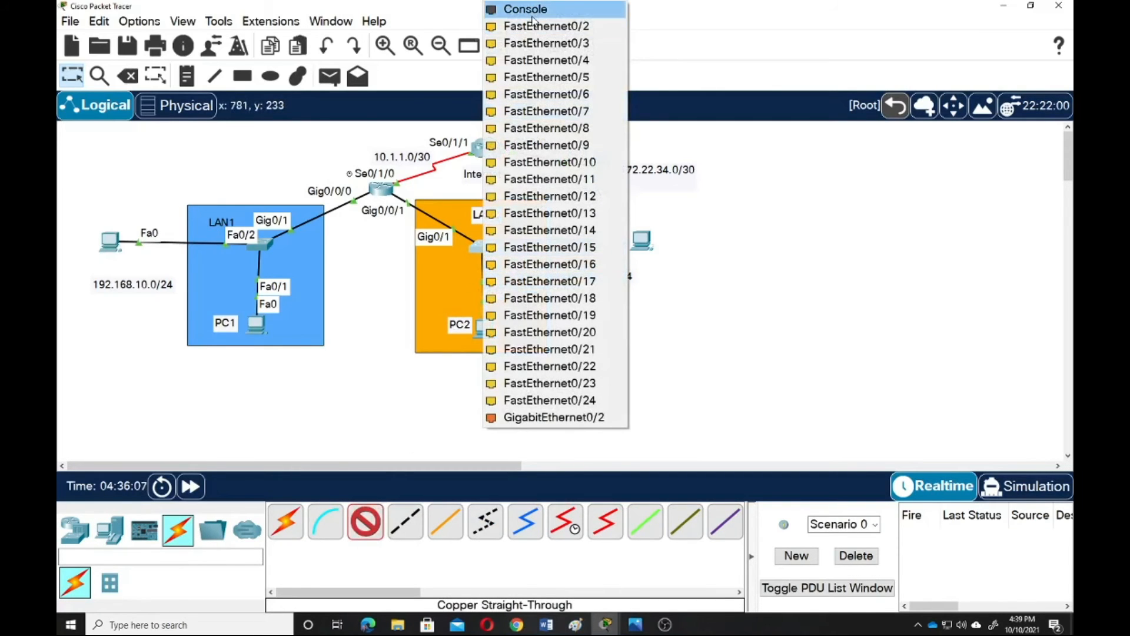
{"action": "left_click", "coordinate": [537, 26]}
{"action": "left_click", "coordinate": [641, 241]}
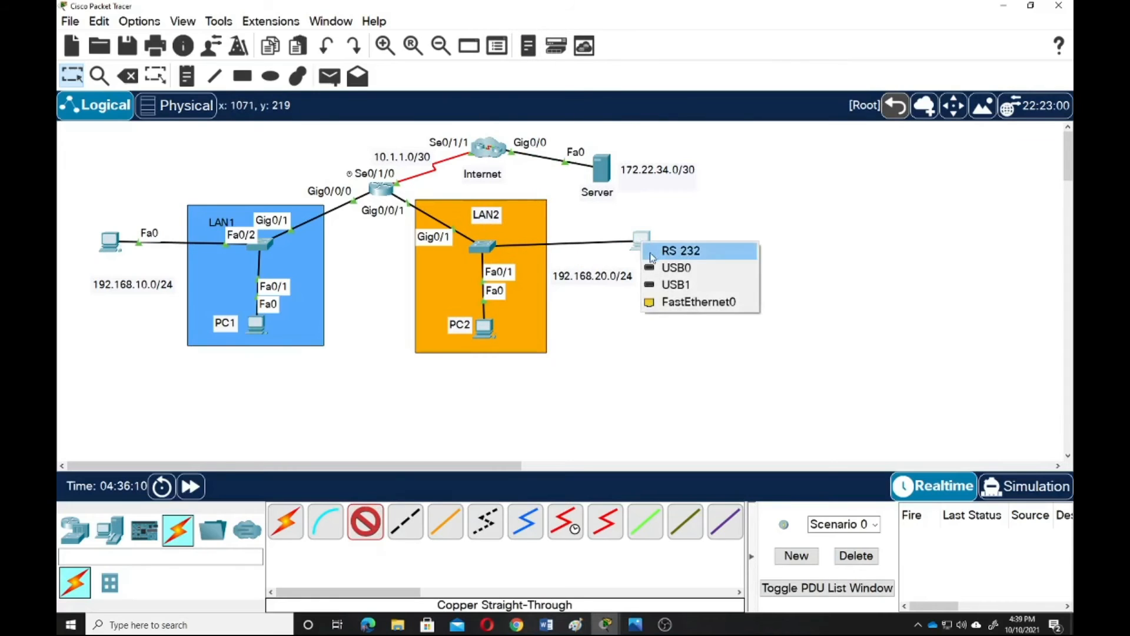
{"action": "left_click", "coordinate": [690, 303]}
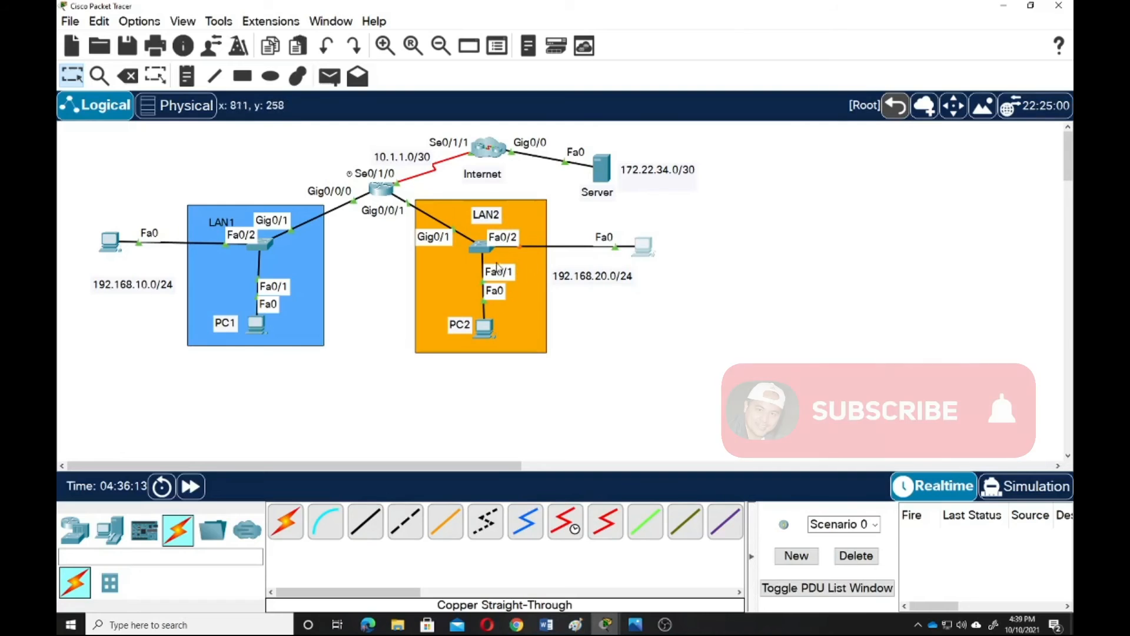
Give the added PC beside LAN2 the static IPv4 address 192.168.20.10 with subnet mask 255.255.255.0
{"action": "left_click", "coordinate": [646, 249]}
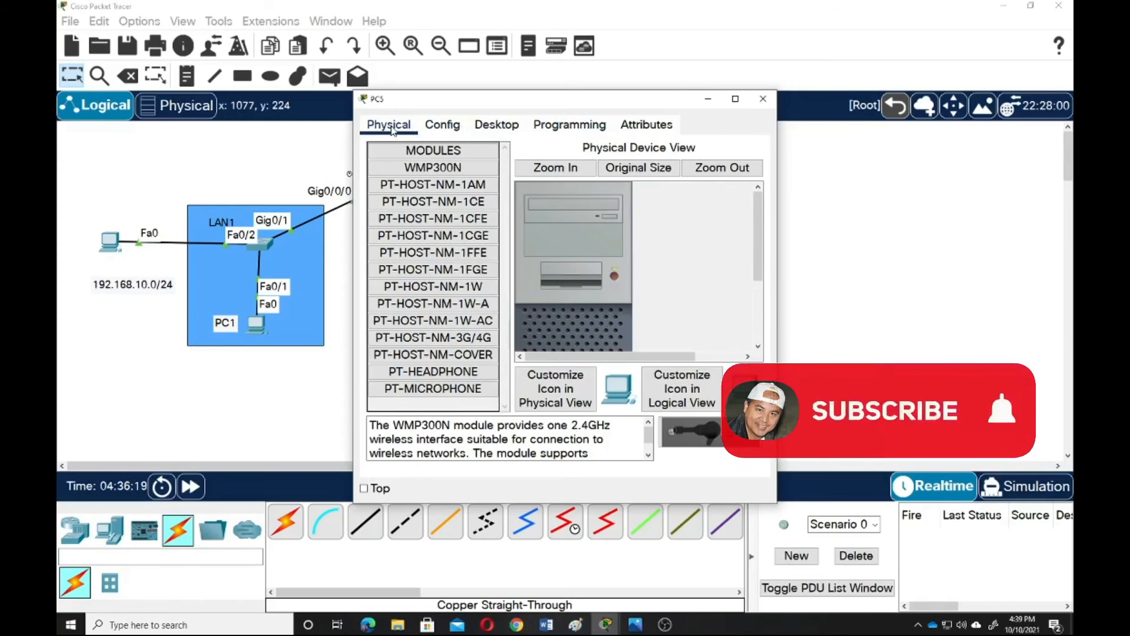
{"action": "left_click", "coordinate": [499, 126]}
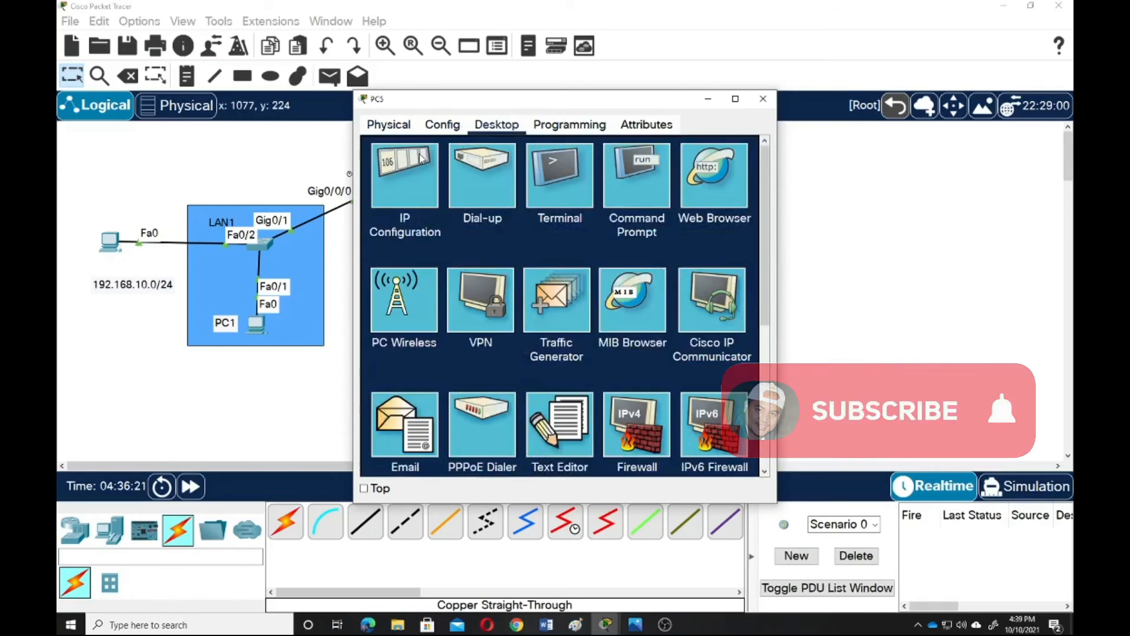
{"action": "left_click", "coordinate": [421, 158]}
{"action": "left_click", "coordinate": [537, 224]}
{"action": "type", "text": "1"}
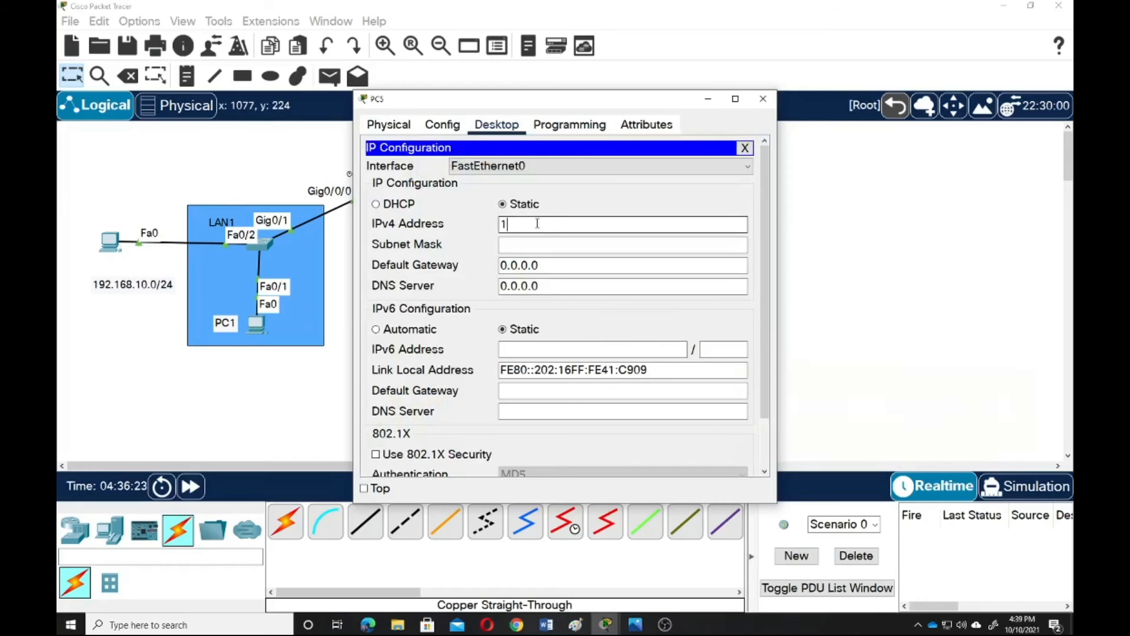
{"action": "type", "text": "92.168"}
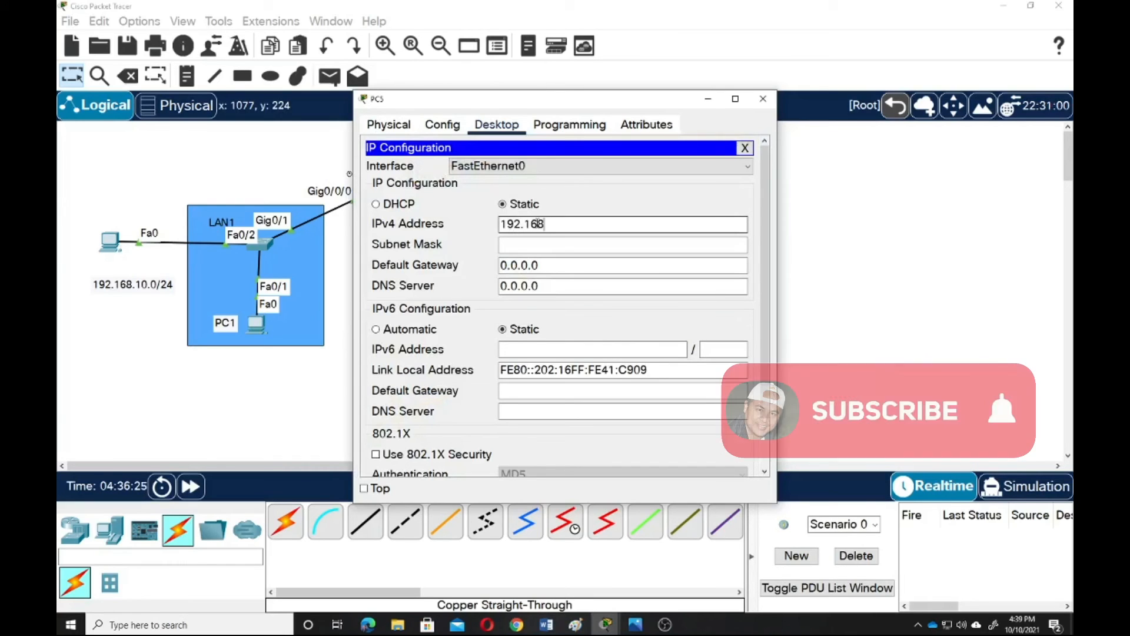
{"action": "type", "text": ".20.20"}
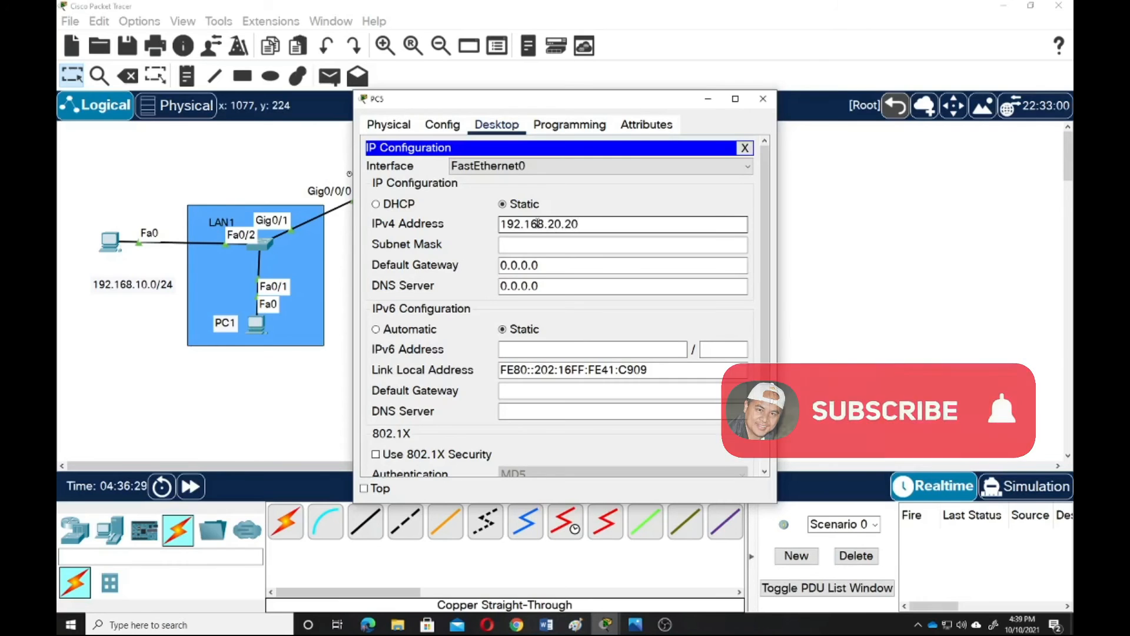
{"action": "key", "text": "BackSpace"}
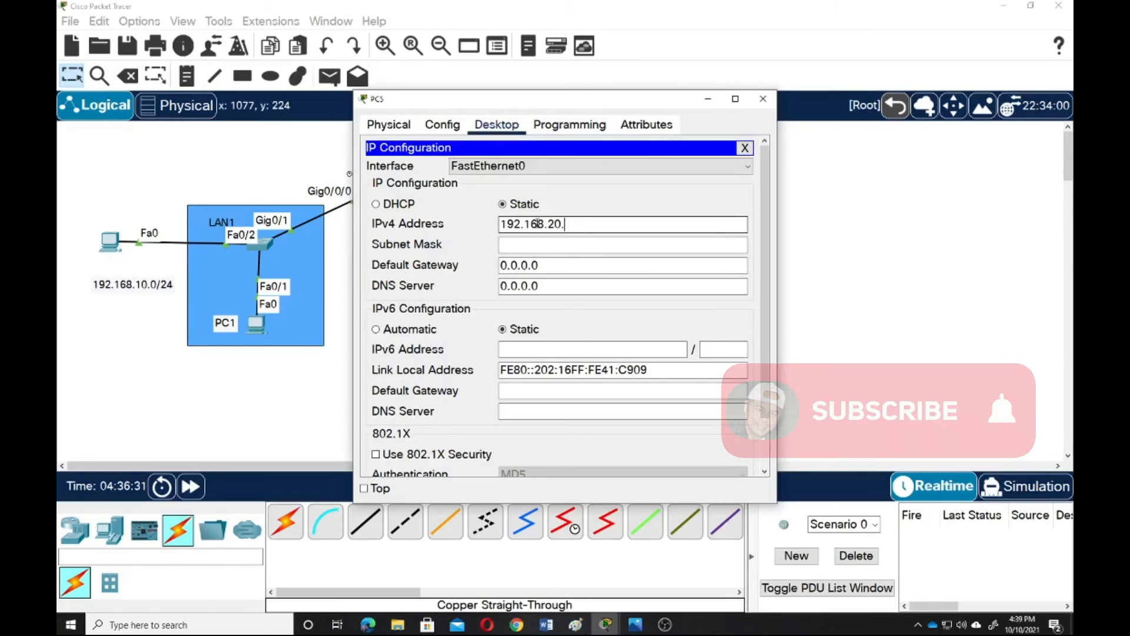
{"action": "left_click", "coordinate": [557, 246]}
Set the default gateway of the added LAN2 PC to 192.168.20.1 and close its window
{"action": "left_click_drag", "start_coordinate": [588, 227], "coordinate": [497, 227]}
{"action": "key", "text": "ctrl+c"}
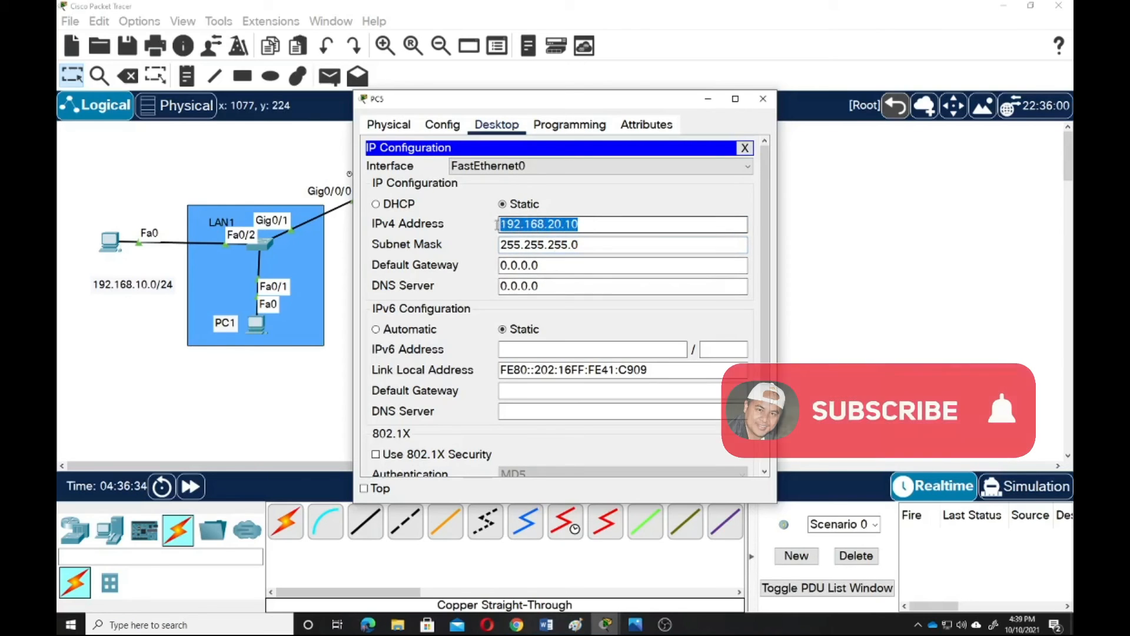
{"action": "left_click_drag", "start_coordinate": [540, 266], "coordinate": [500, 266]}
{"action": "key", "text": "ctrl+v"}
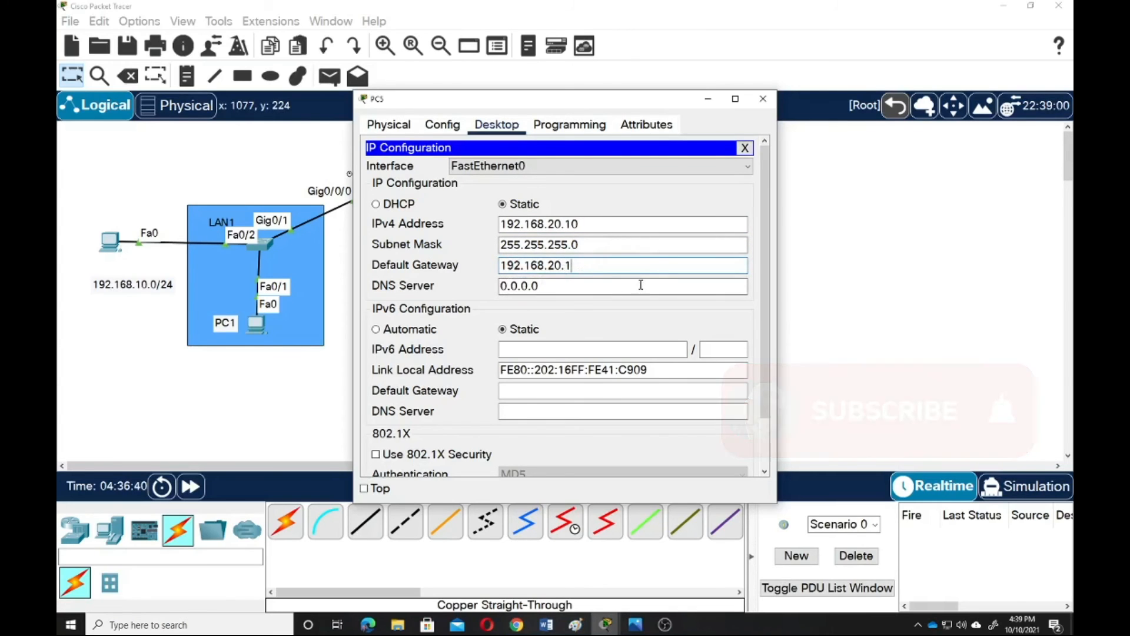
{"action": "left_click", "coordinate": [763, 99]}
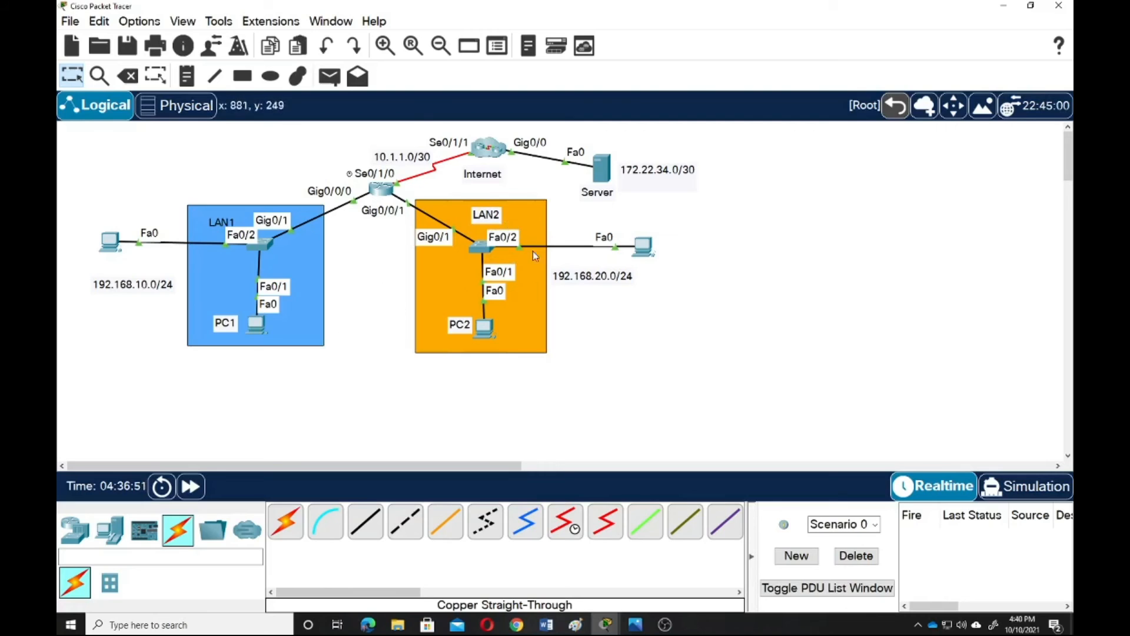
Ping the server at 172.22.34.2 from the command prompt of the added LAN2 PC, and close its window
{"action": "left_click", "coordinate": [645, 247]}
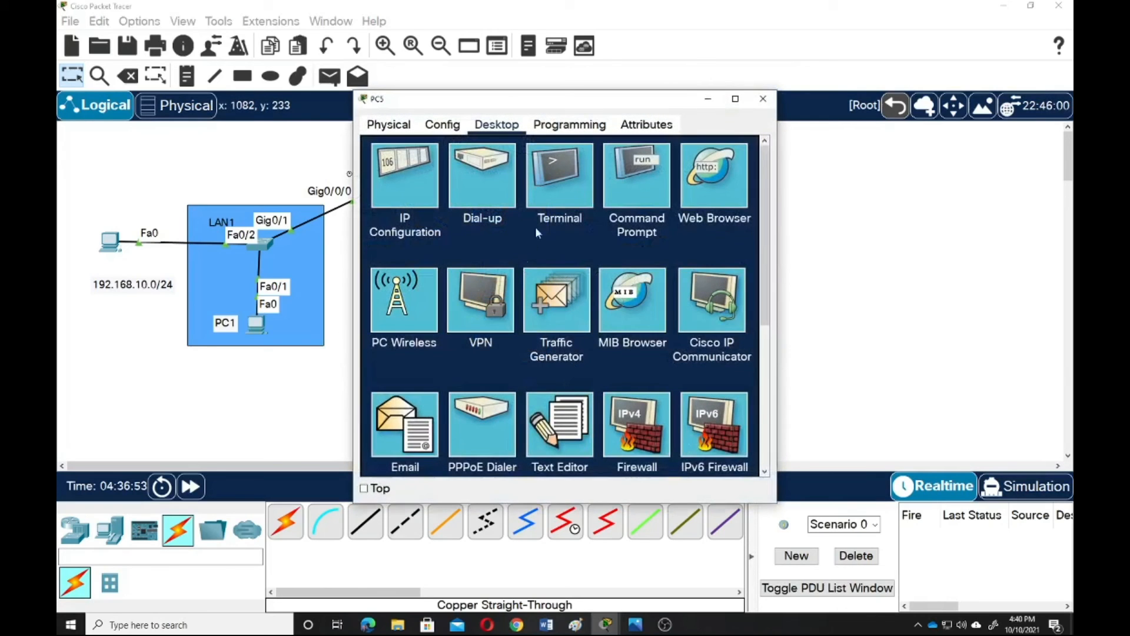
{"action": "left_click", "coordinate": [636, 188]}
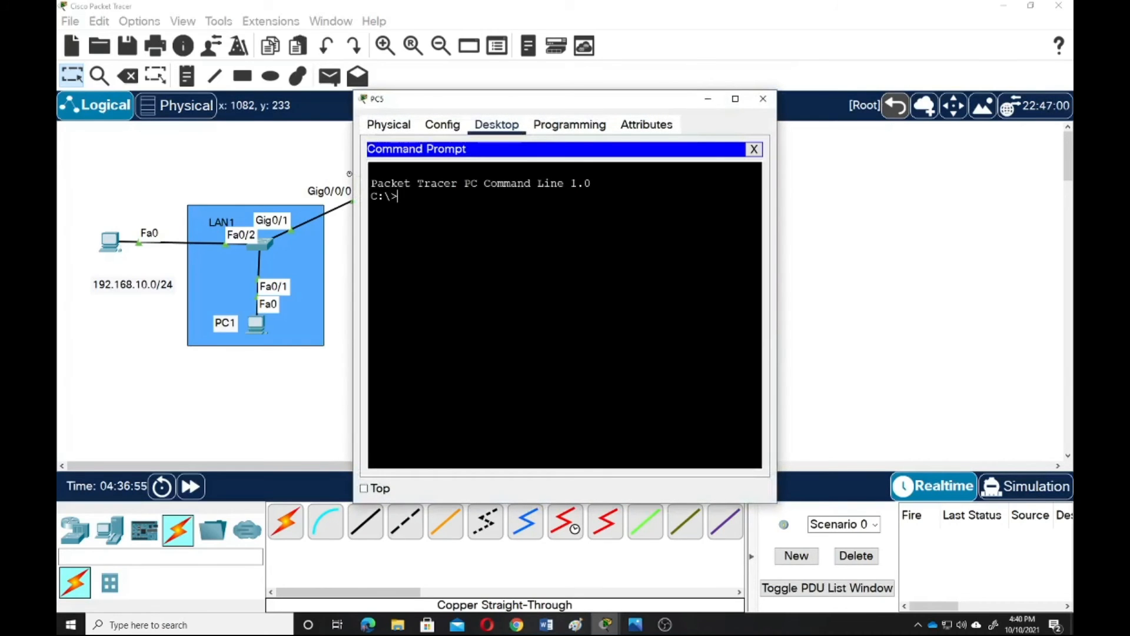
{"action": "type", "text": "ping 172."}
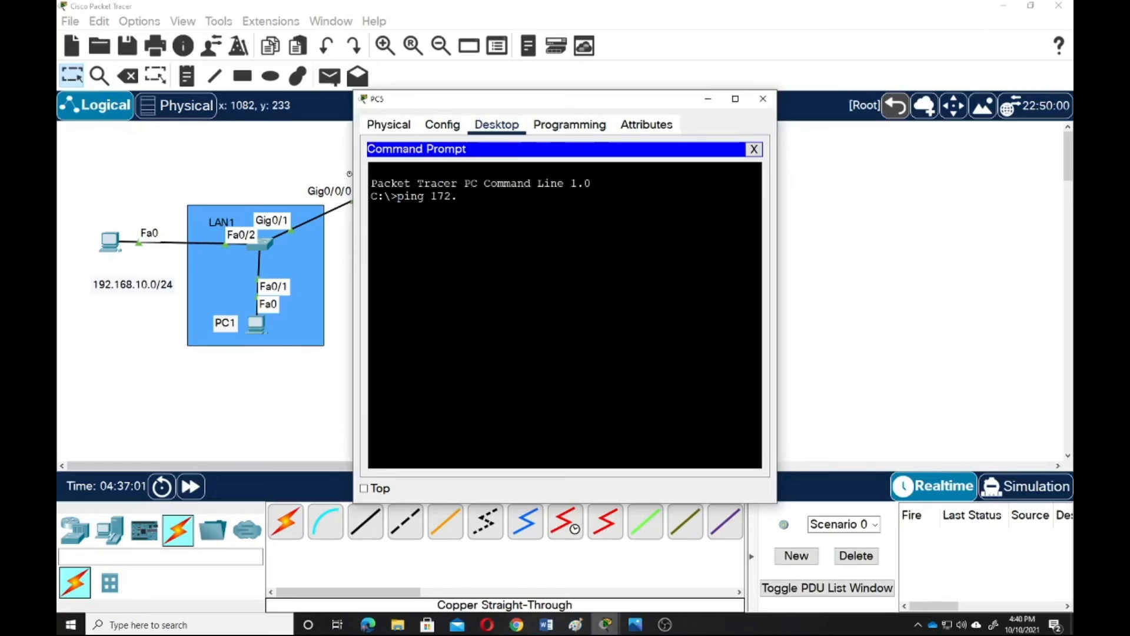
{"action": "type", "text": "22.34.2"}
{"action": "key", "text": "Return"}
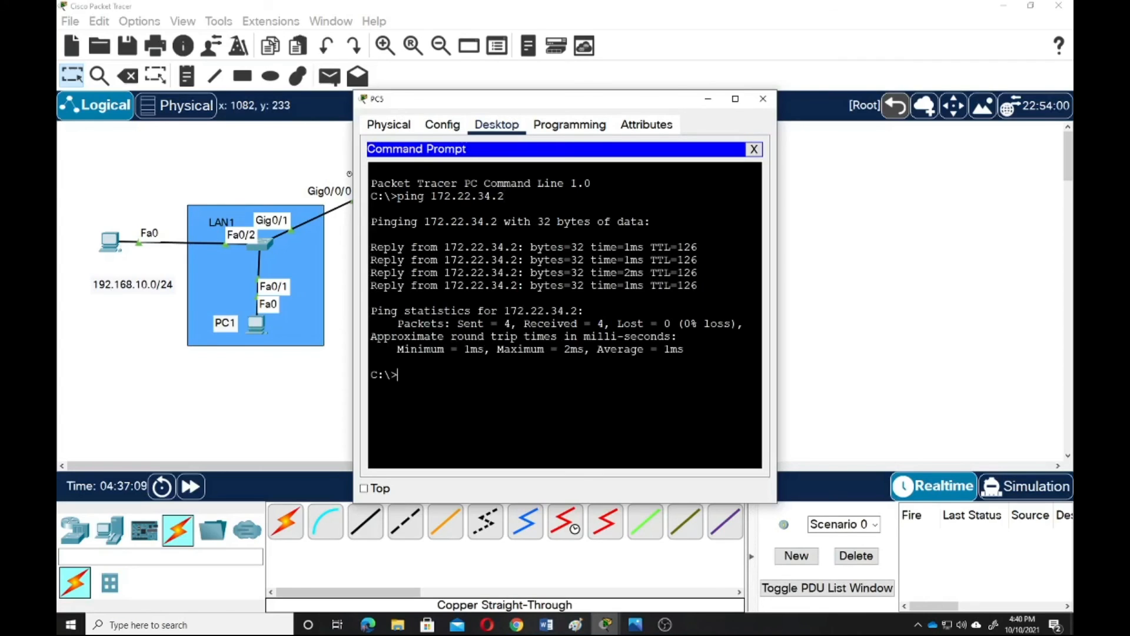
{"action": "left_click", "coordinate": [763, 99]}
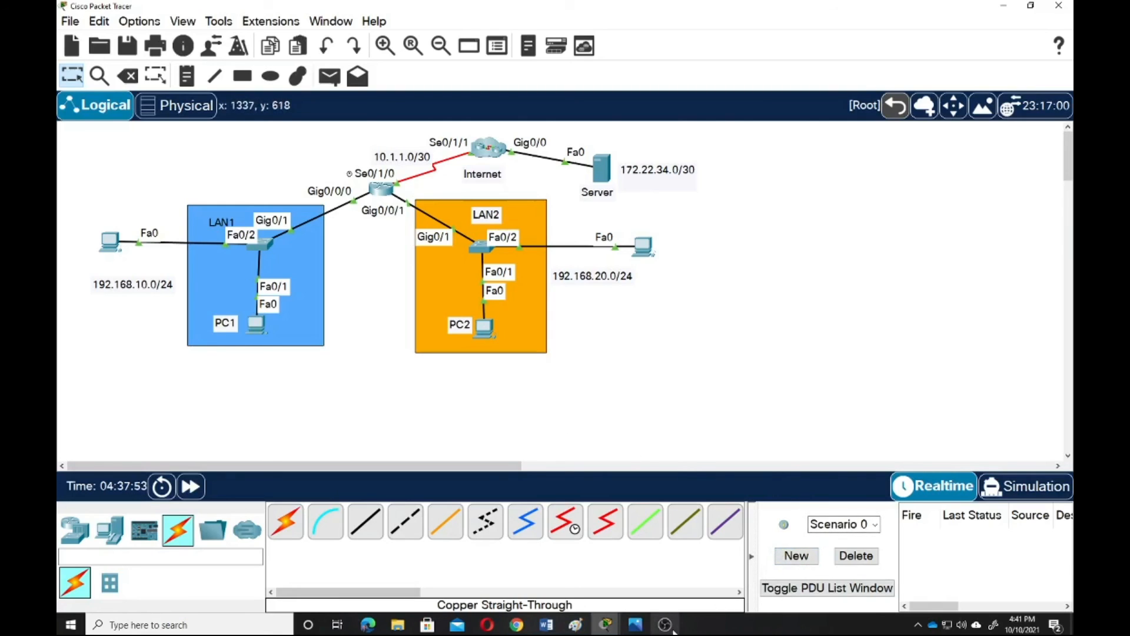
{"action": "mouse_move", "coordinate": [666, 628]}
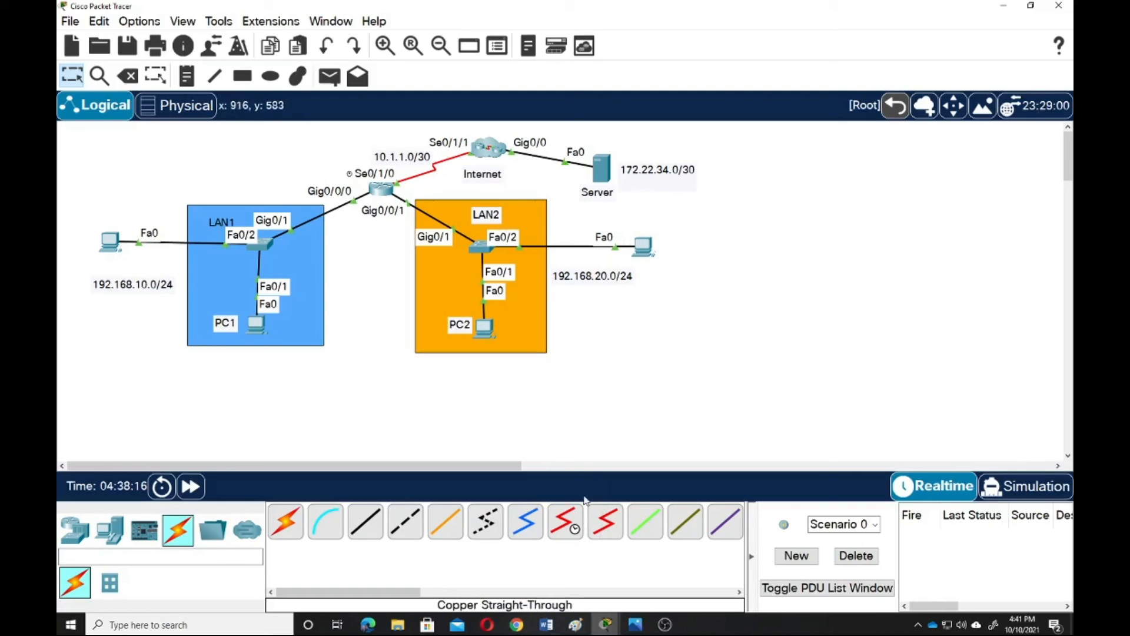
{"action": "left_click", "coordinate": [665, 625]}
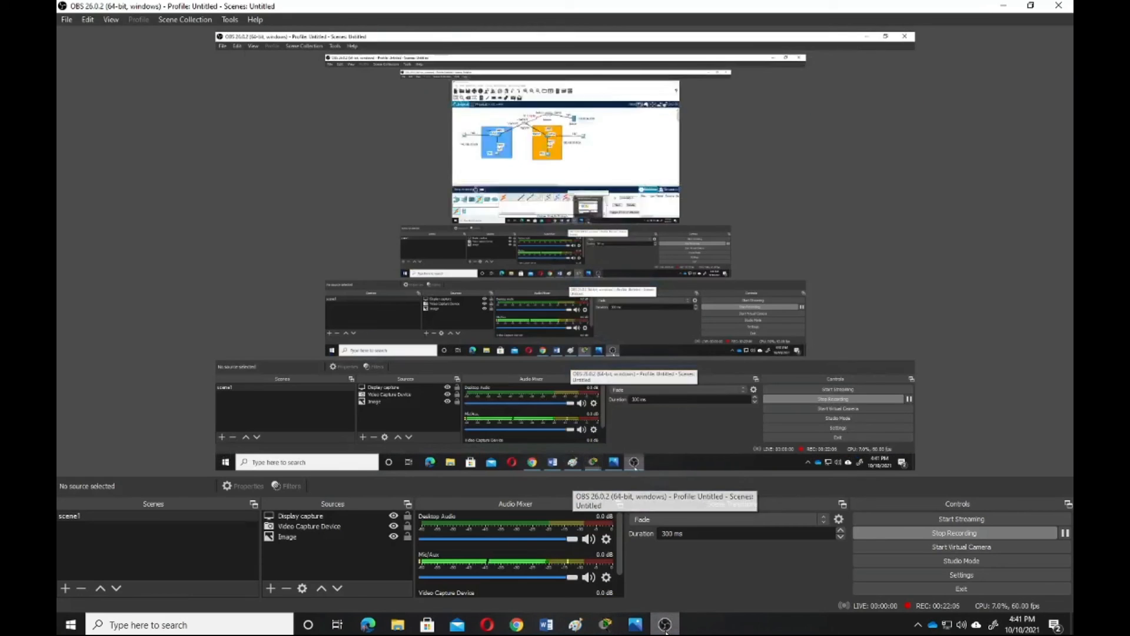